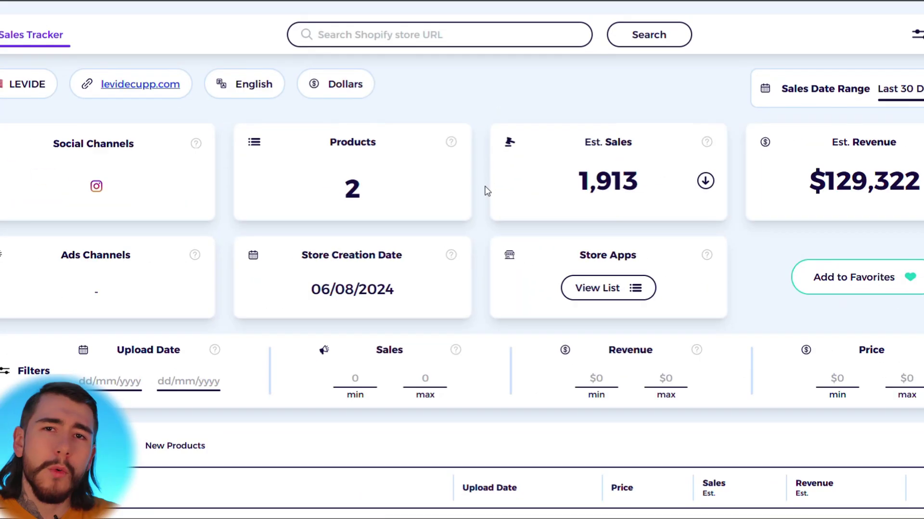
# Scroll to the Best Sellers table and check the LEVIDE™ Knee Companion row (555 sales, $55,494.45)
pyautogui.scroll(-1, 487, 191)
pyautogui.scroll(-6, 487, 191)
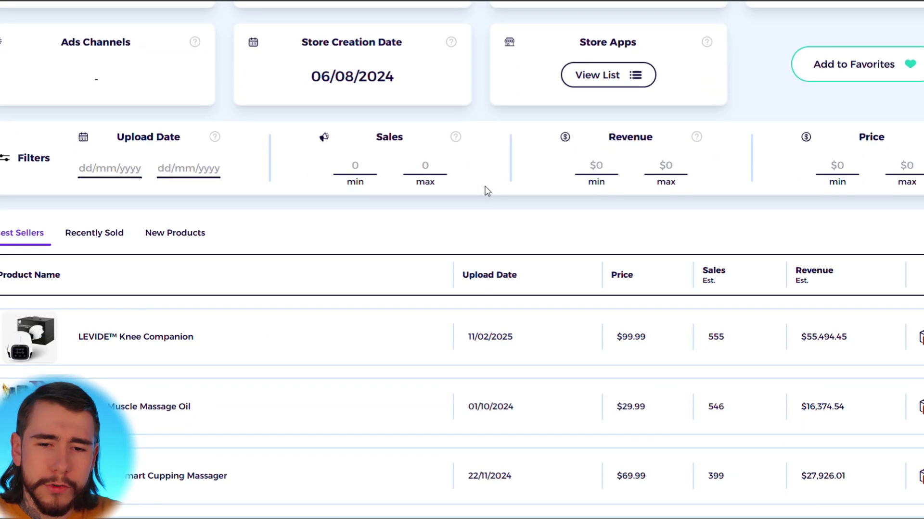
pyautogui.moveTo(4, 187)
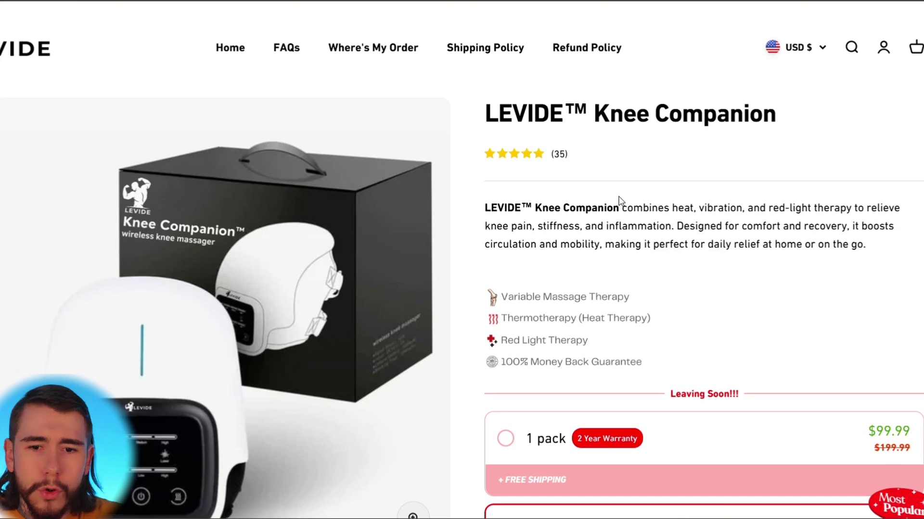
pyautogui.scroll(-3, 828, 196)
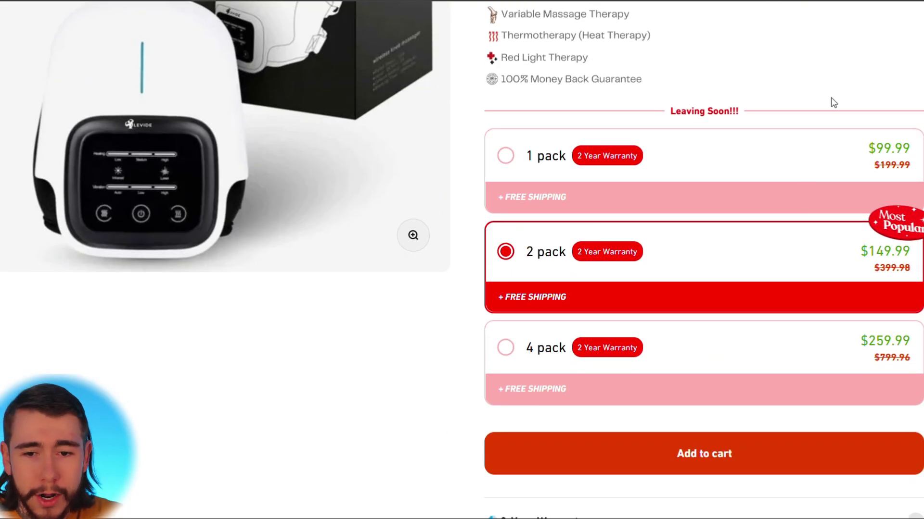
# Review the 1, 2 and 4 pack prices ($99.99, $149.99, $259.99), then browse knee massager videos
pyautogui.scroll(-2, 833, 103)
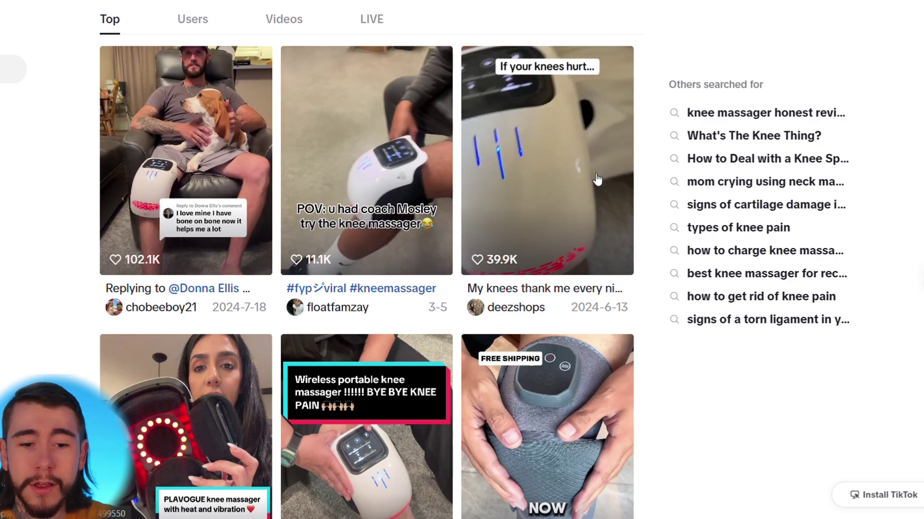
pyautogui.scroll(-15, 596, 179)
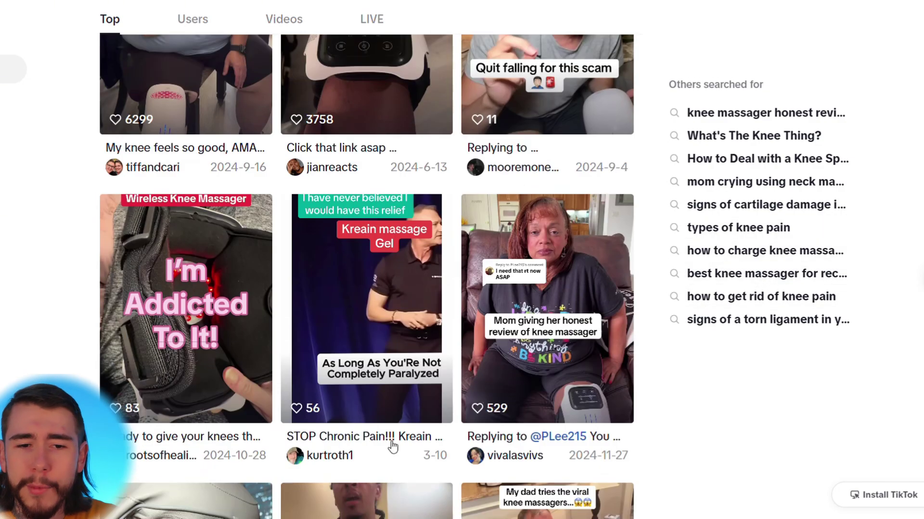
pyautogui.scroll(-6, 665, 241)
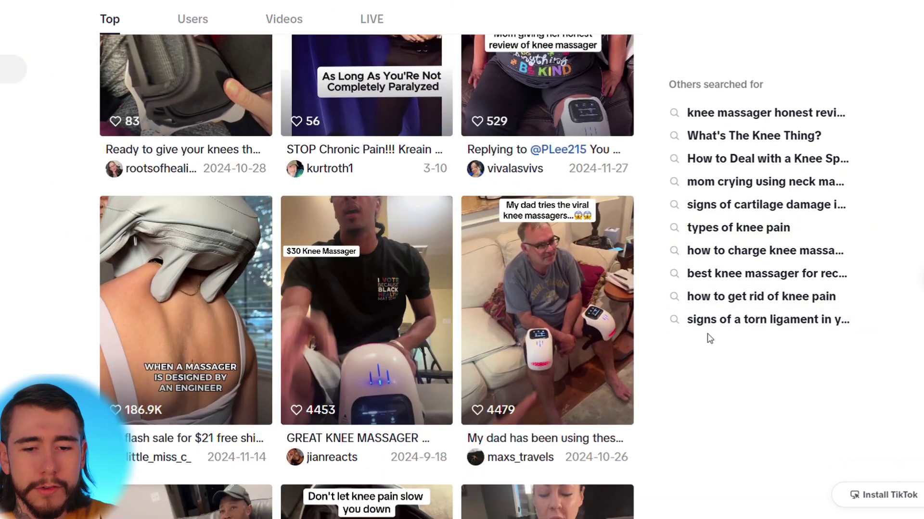
pyautogui.scroll(-2, 707, 337)
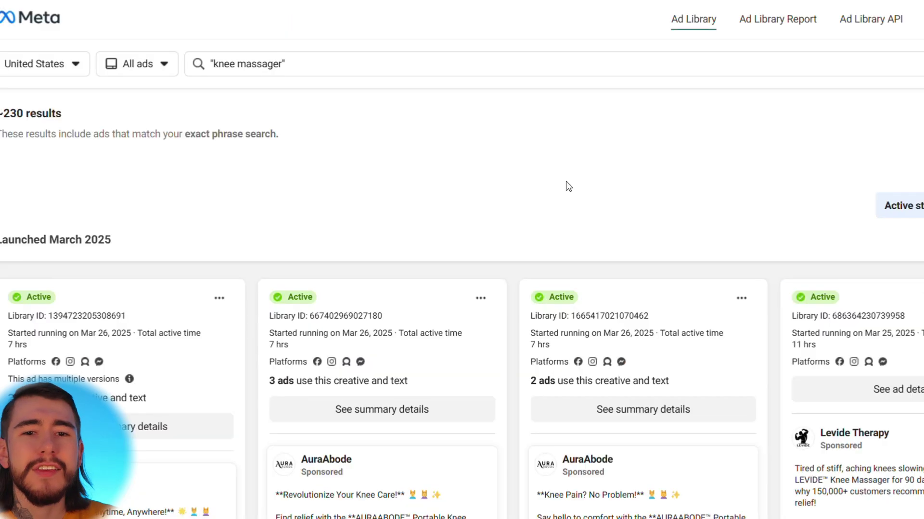
# Scroll the knee massager ad results down to a Levide Therapy ad and view its details
pyautogui.scroll(-2, 568, 186)
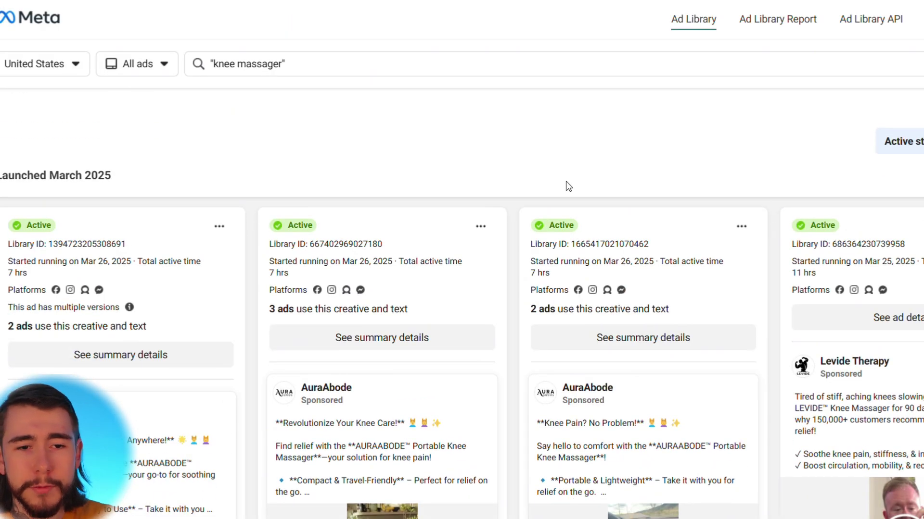
pyautogui.scroll(-5, 568, 186)
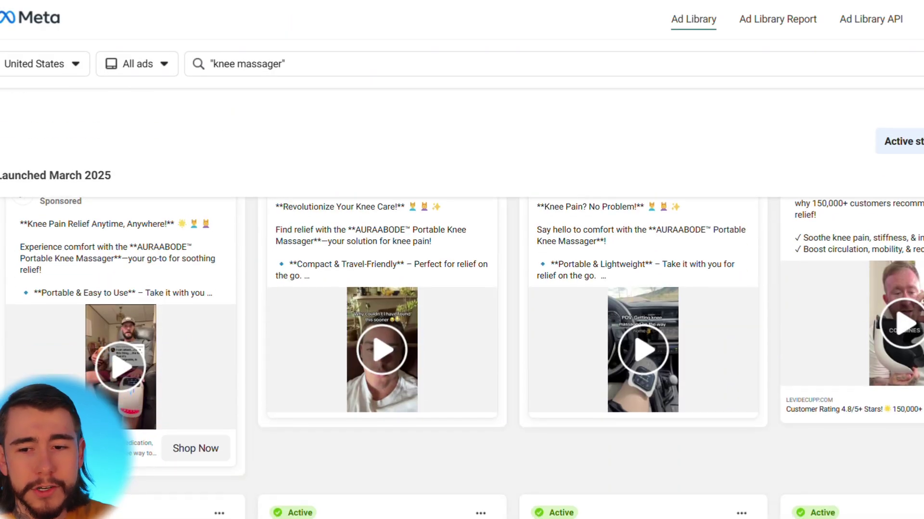
pyautogui.scroll(-10, 461, 337)
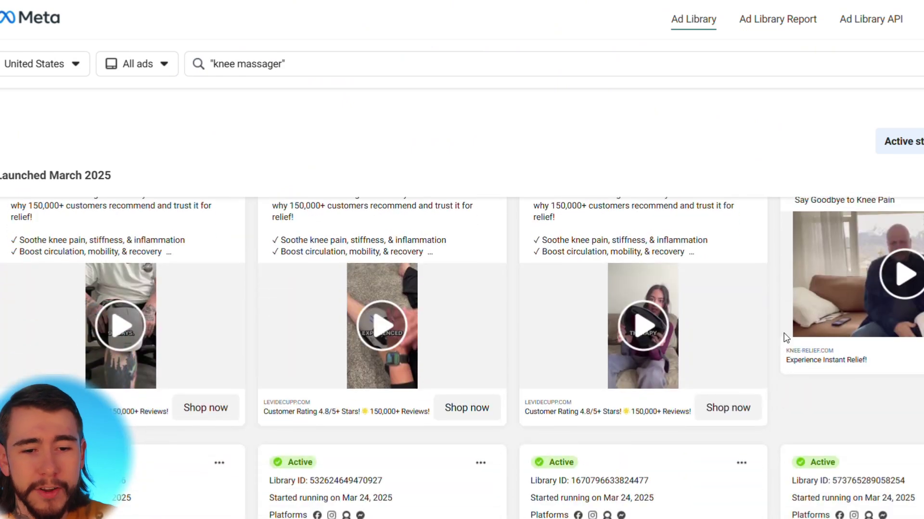
pyautogui.scroll(-4, 882, 241)
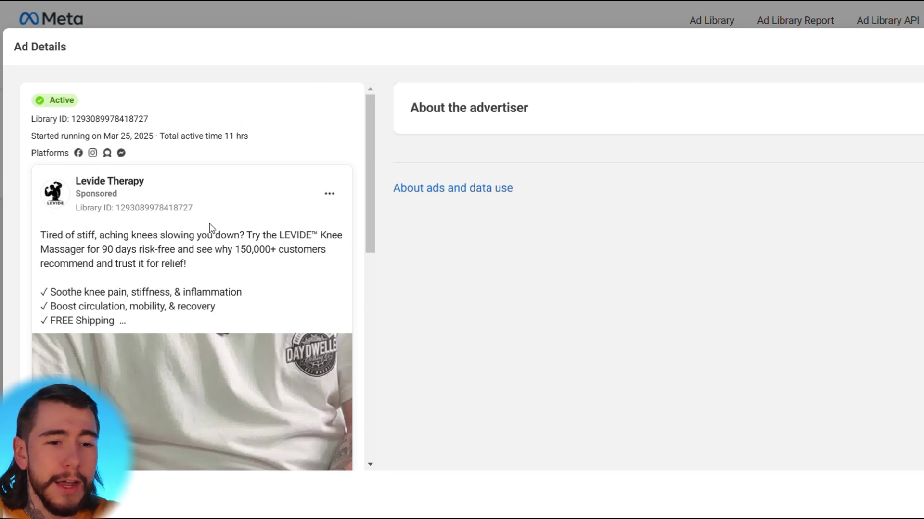
# Scroll down the Levide Therapy ad preview and play its video to the Shop Now card
pyautogui.scroll(-3, 202, 270)
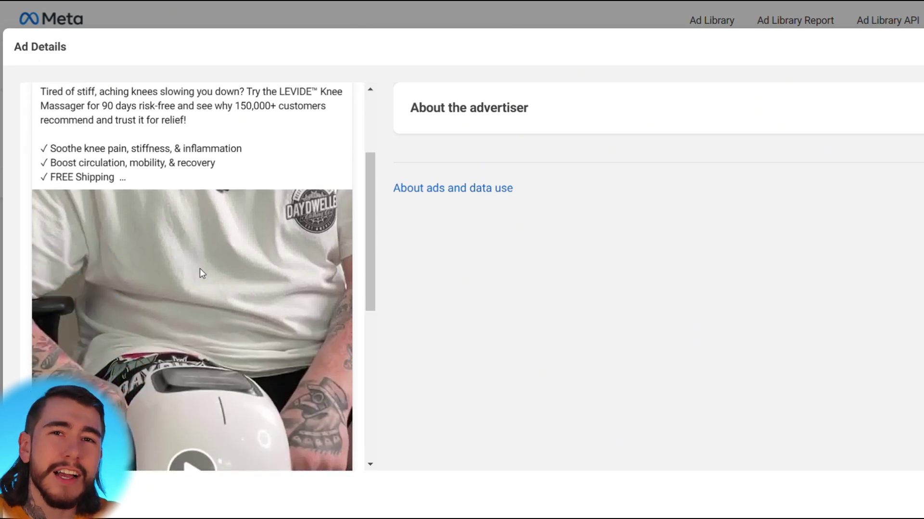
pyautogui.scroll(-2, 202, 274)
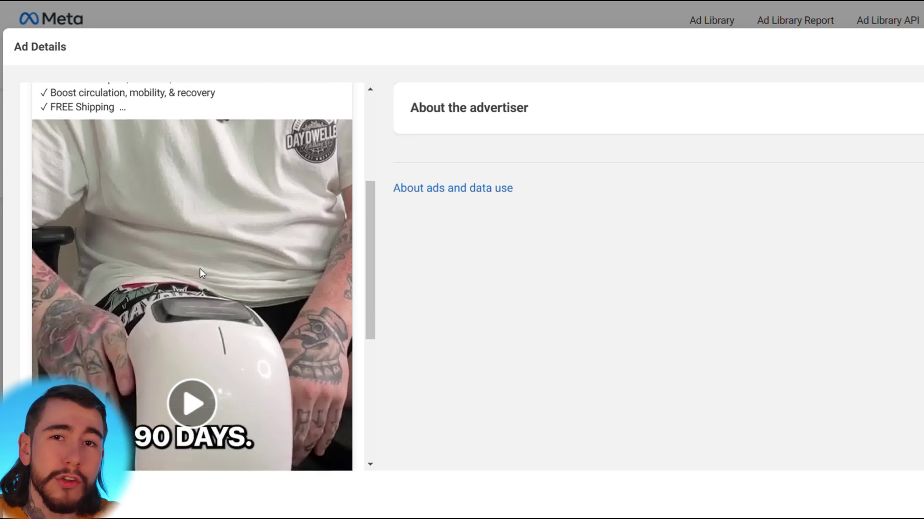
pyautogui.scroll(-2, 200, 270)
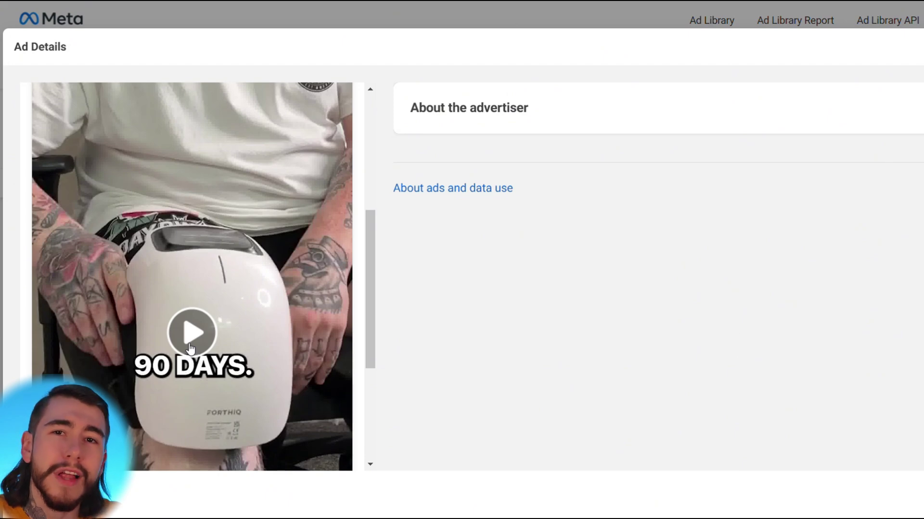
pyautogui.click(191, 347)
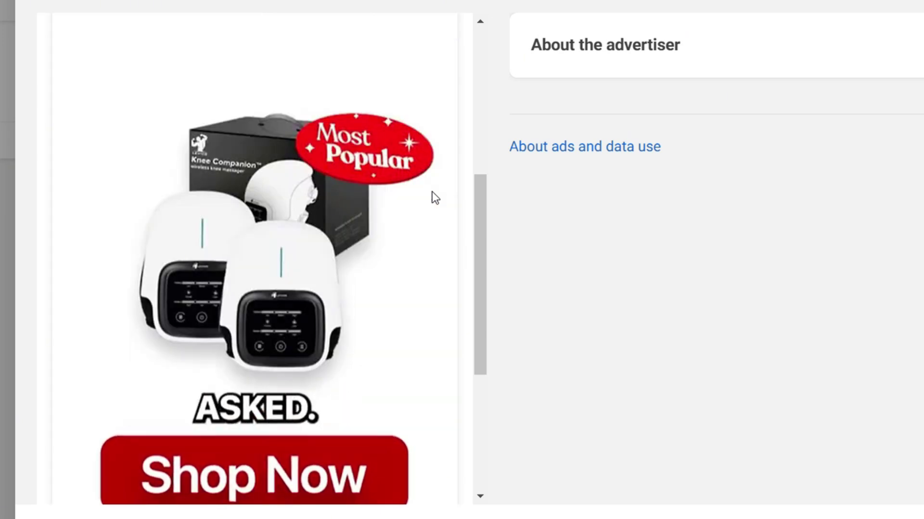
# Scroll to the ad video's controls to study the competitor's script
pyautogui.scroll(-5, 435, 197)
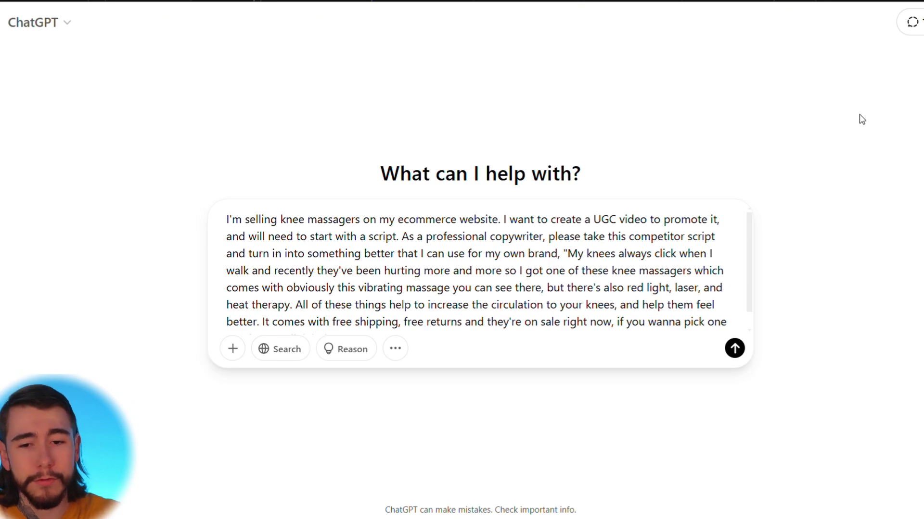
# Enable Reason mode and send the UGC script rewrite prompt
pyautogui.click(347, 350)
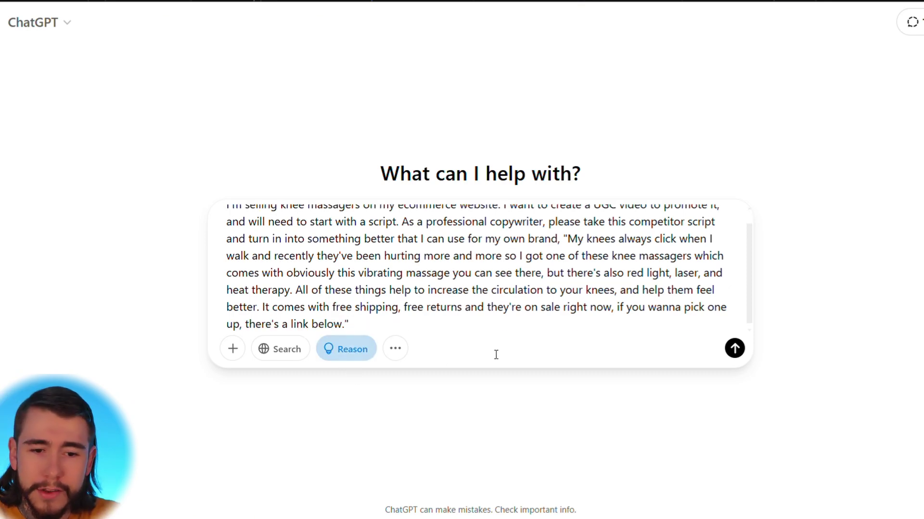
pyautogui.press('Return')
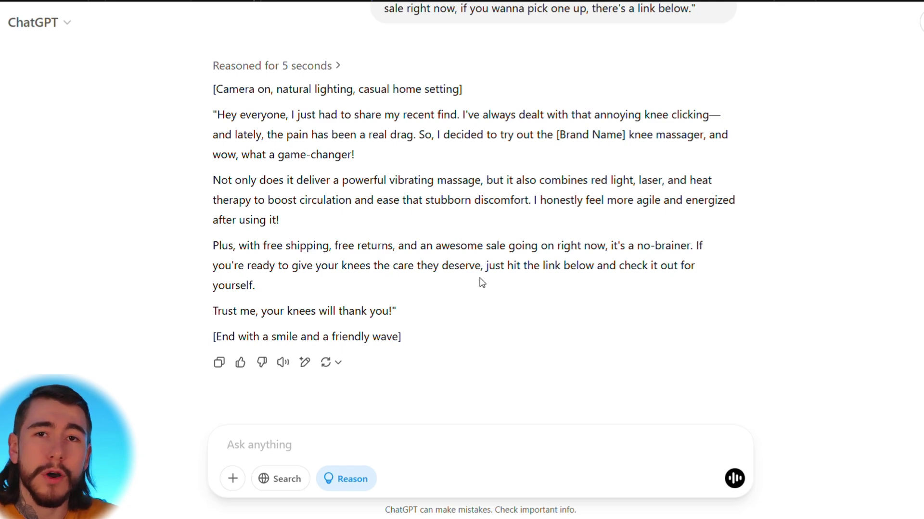
# Select the rewritten script from 'Hey everyone' to 'thank you!' for copying
pyautogui.moveTo(392, 311); pyautogui.dragTo(221, 107)
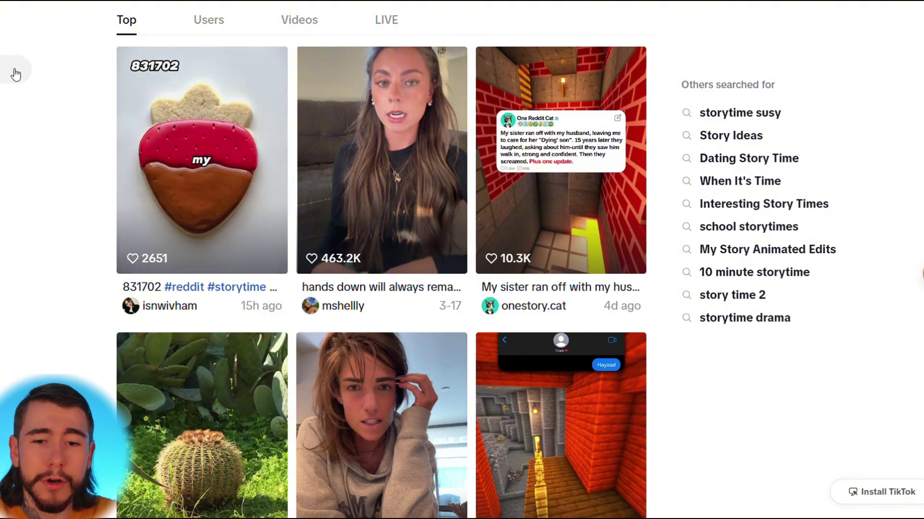
# Scroll the storytime search results to find the cream-sweater woman's video
pyautogui.scroll(-3, 16, 74)
pyautogui.scroll(-13, 16, 75)
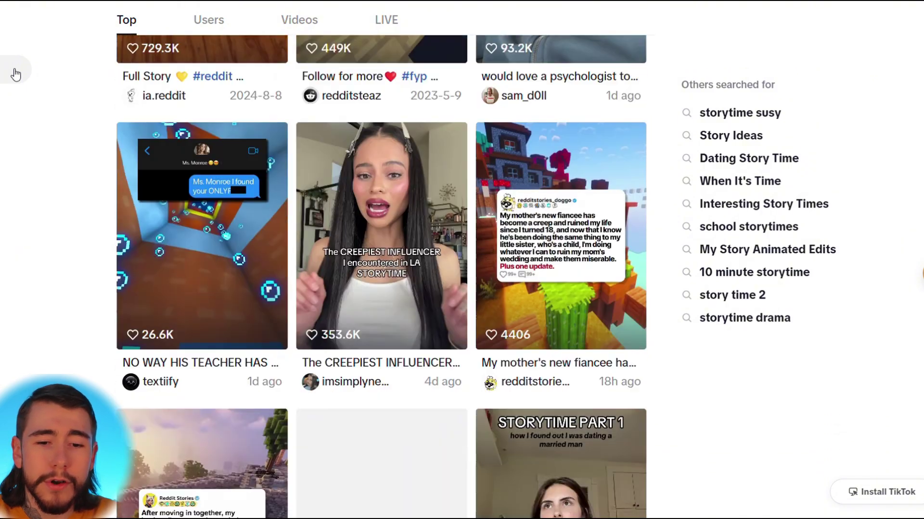
pyautogui.scroll(-3, 15, 75)
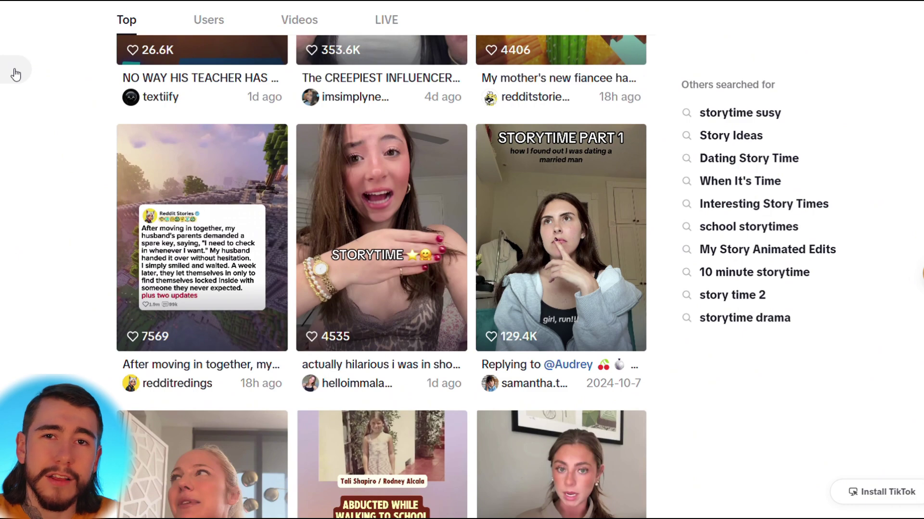
pyautogui.scroll(-5, 16, 74)
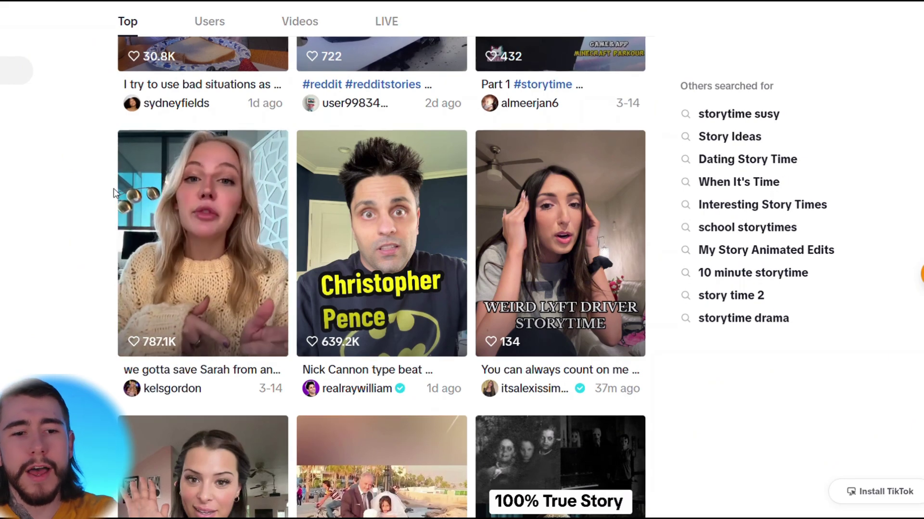
# Open the cream-sweater storytime video, paste its link into SnapTik and fetch the download
pyautogui.click(150, 205)
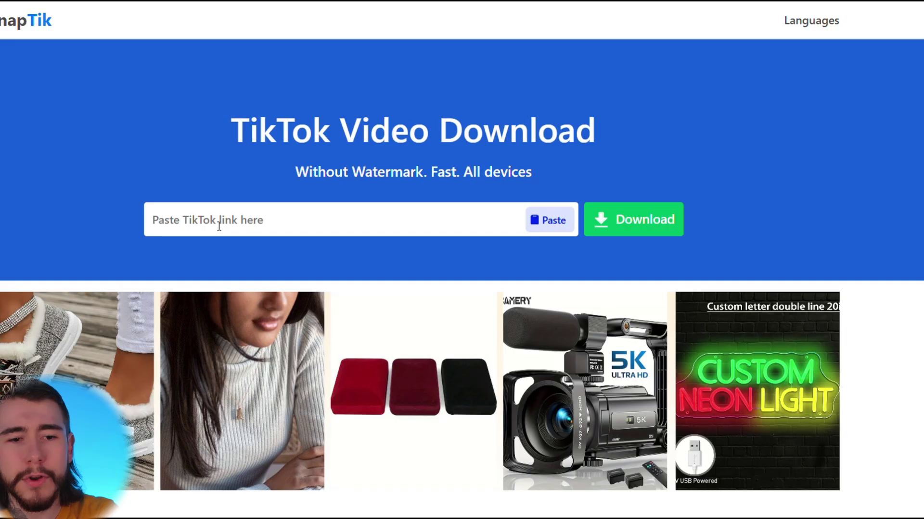
pyautogui.hotkey('ctrl', 'v')
pyautogui.click(671, 223)
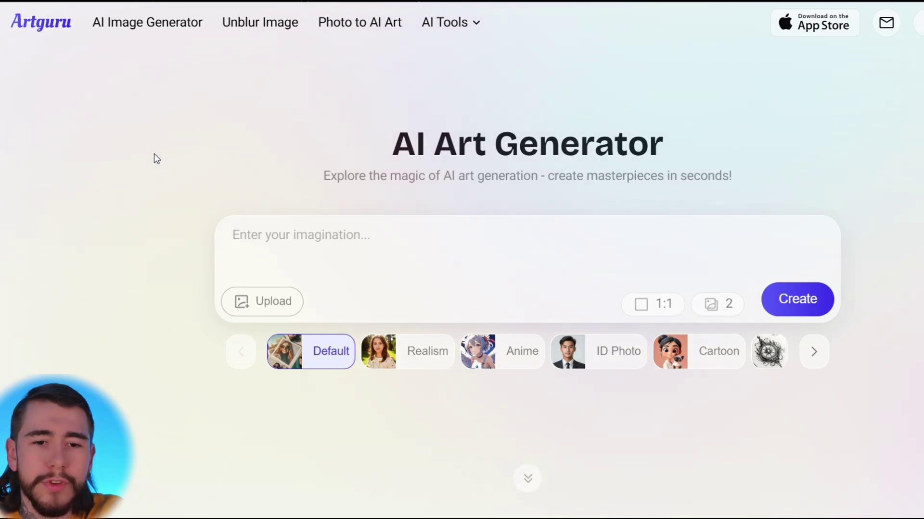
# Generate an image from the prompt 'Portrait of a blonde woman in her early 20s'
pyautogui.click(261, 245)
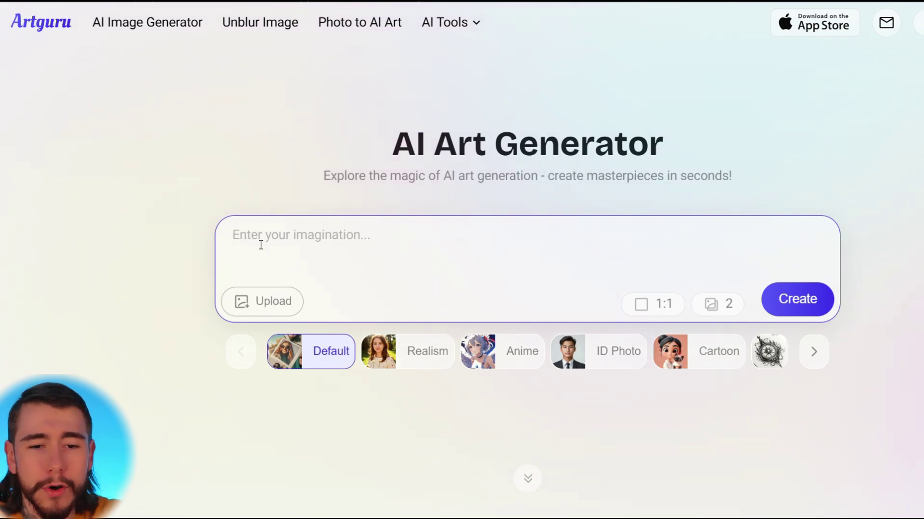
pyautogui.write('Portrait of')
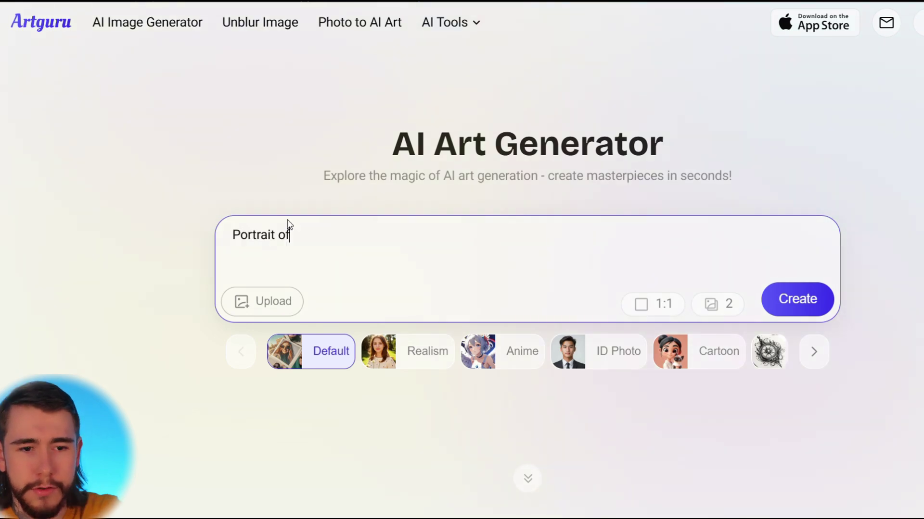
pyautogui.write(' a blonde woman in her early 20s')
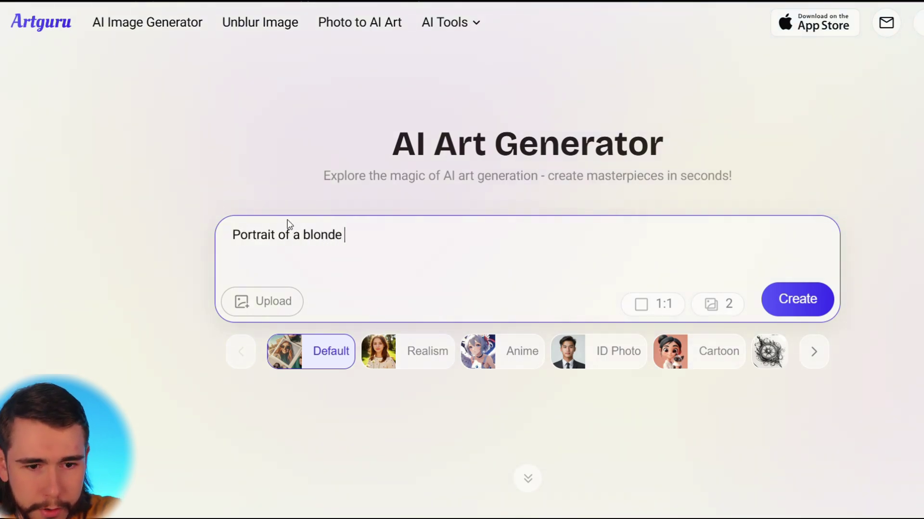
pyautogui.click(821, 291)
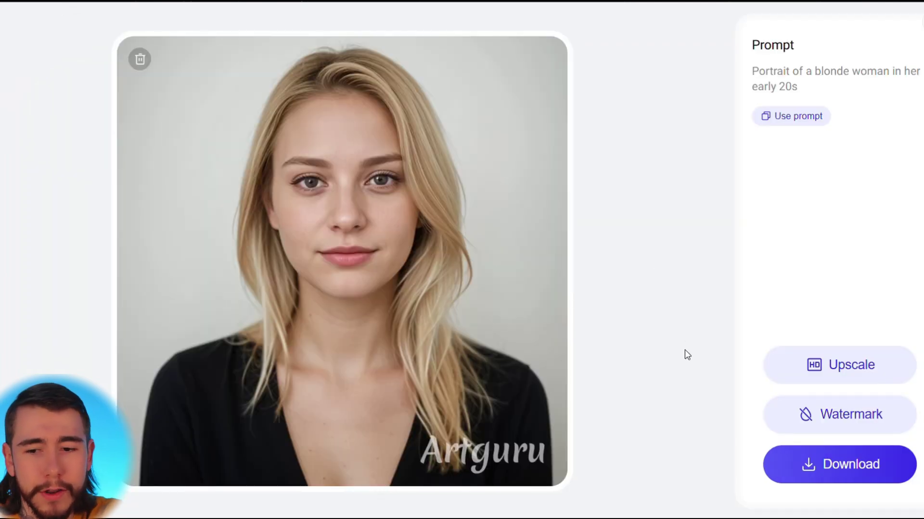
# Download the Artguru portrait and upload the storytime video and portrait to Vidwud Video Face Swap
pyautogui.click(797, 473)
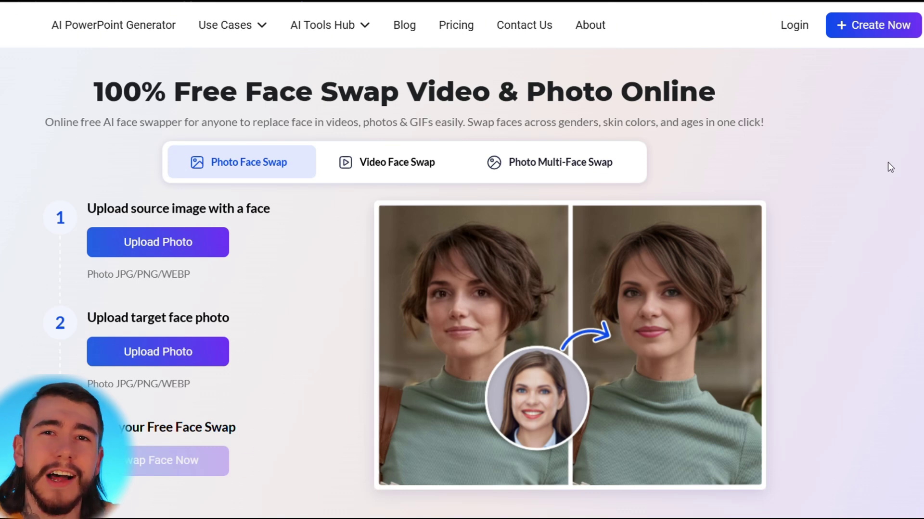
pyautogui.click(437, 172)
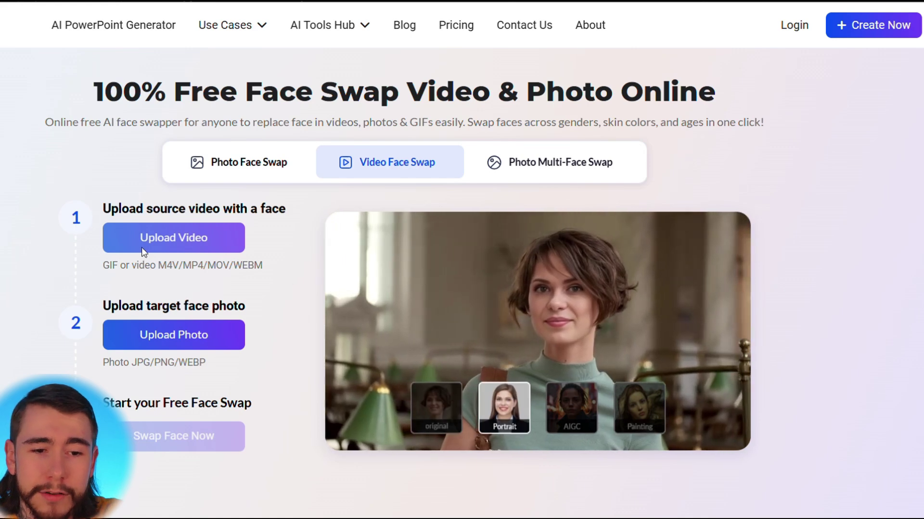
pyautogui.click(141, 247)
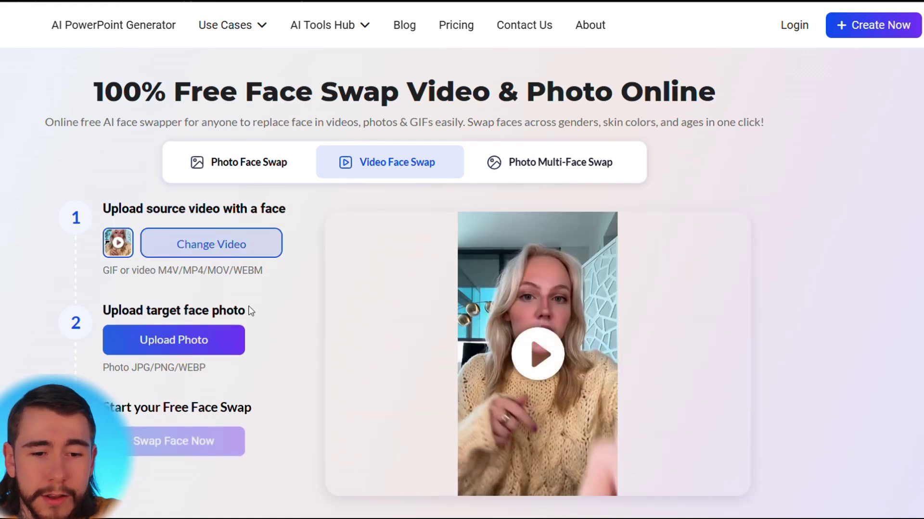
pyautogui.click(177, 354)
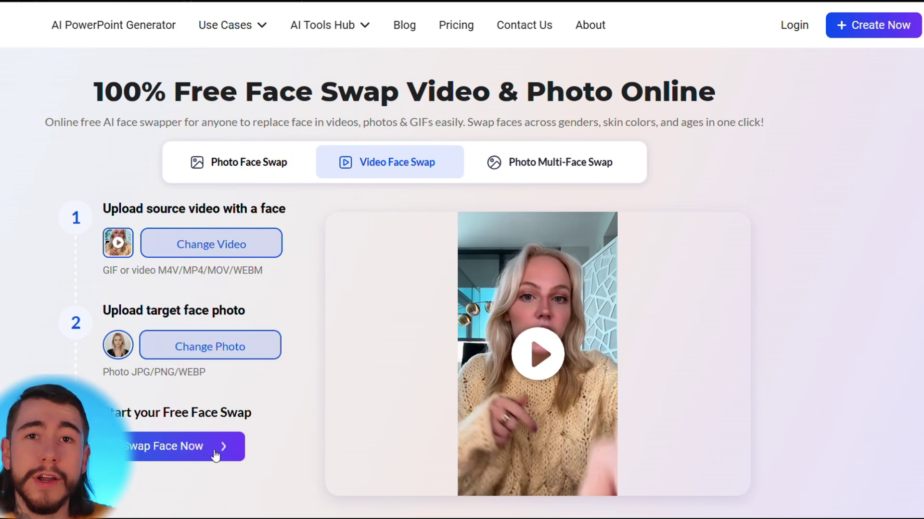
# Run the face swap, preview the blonde-woman result, and download the swapped video
pyautogui.click(214, 449)
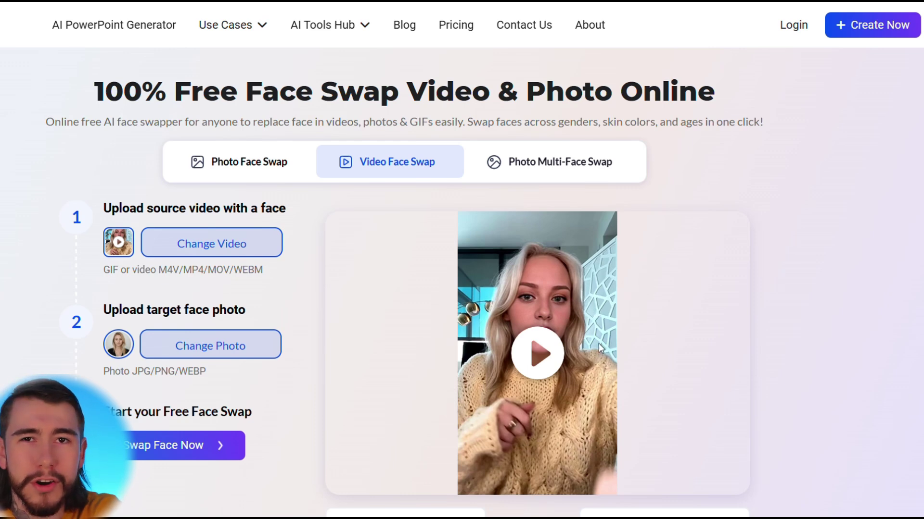
pyautogui.click(551, 367)
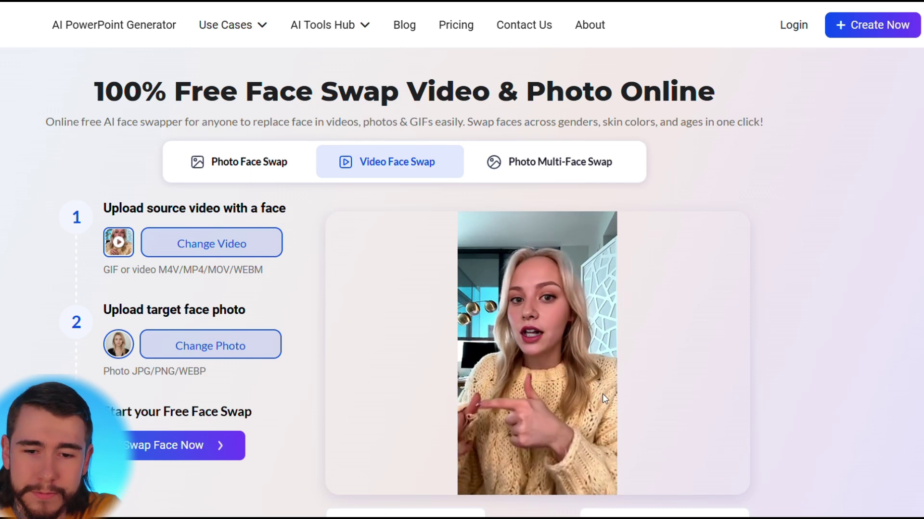
pyautogui.click(529, 365)
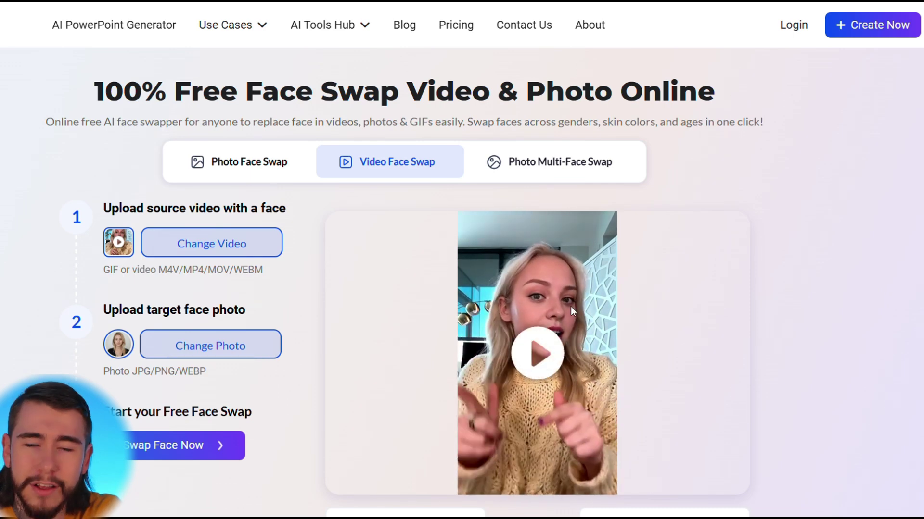
pyautogui.scroll(-5, 572, 304)
pyautogui.click(630, 321)
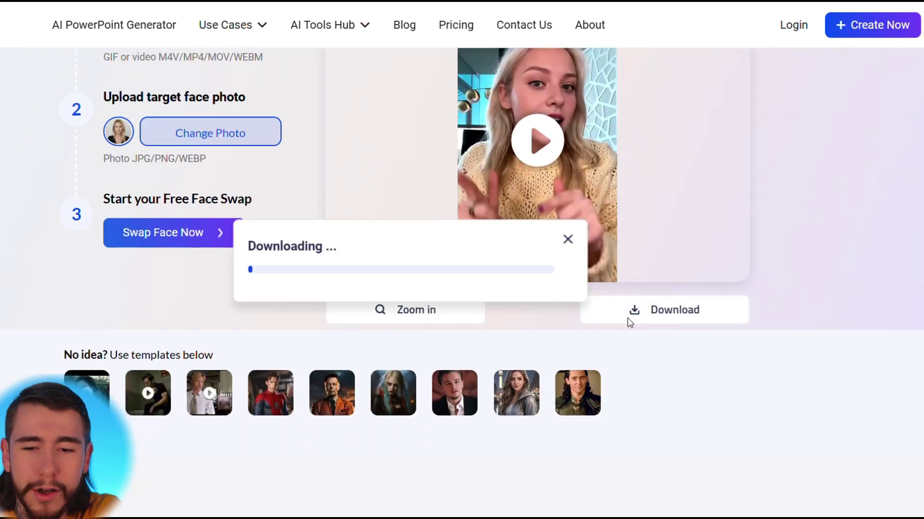
pyautogui.click(530, 291)
pyautogui.scroll(5, 566, 211)
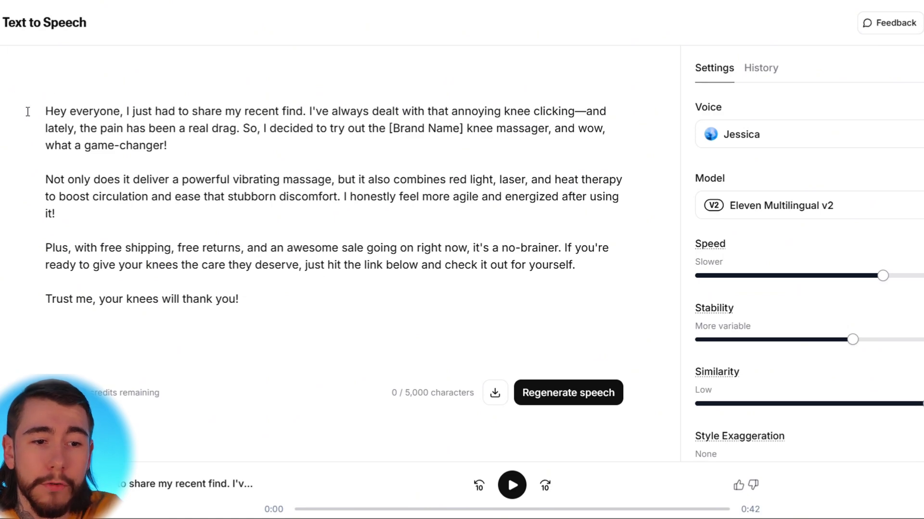
pyautogui.click(787, 143)
pyautogui.scroll(-15, 823, 289)
pyautogui.scroll(-12, 875, 300)
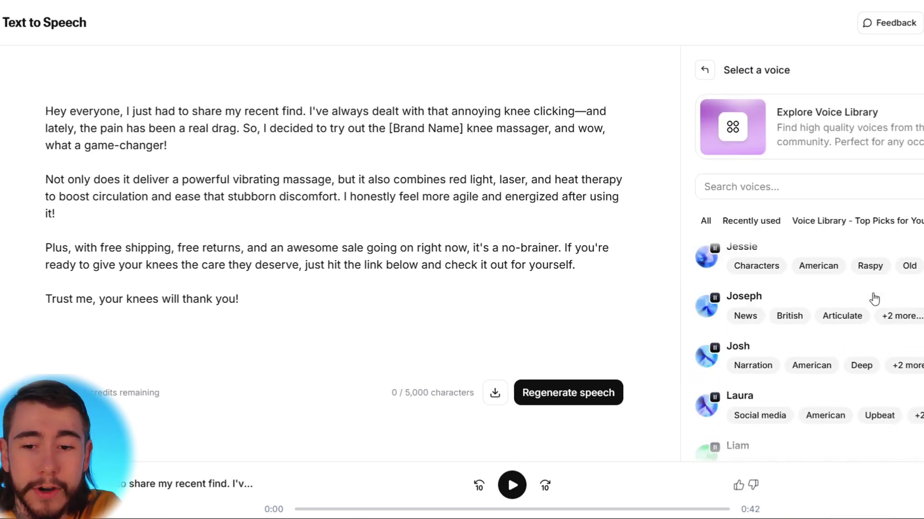
pyautogui.press('Escape')
pyautogui.scroll(-2, 864, 211)
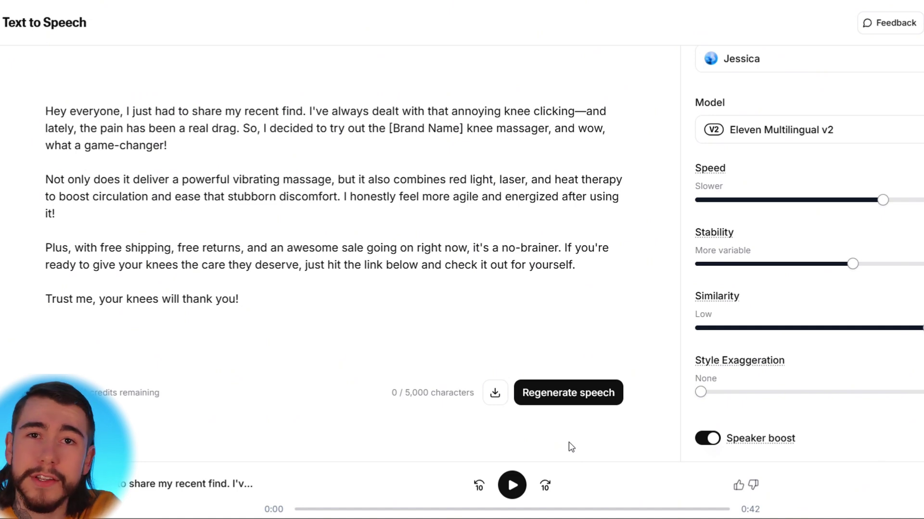
pyautogui.click(512, 486)
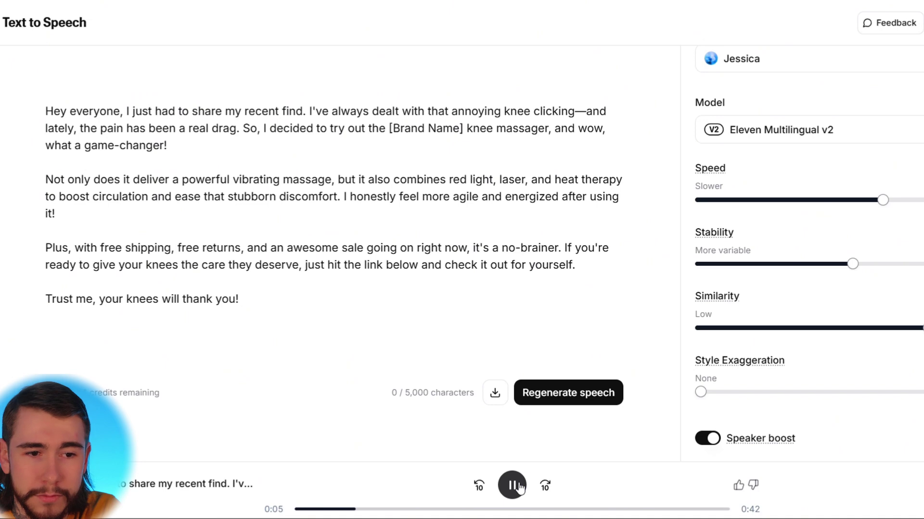
pyautogui.click(512, 485)
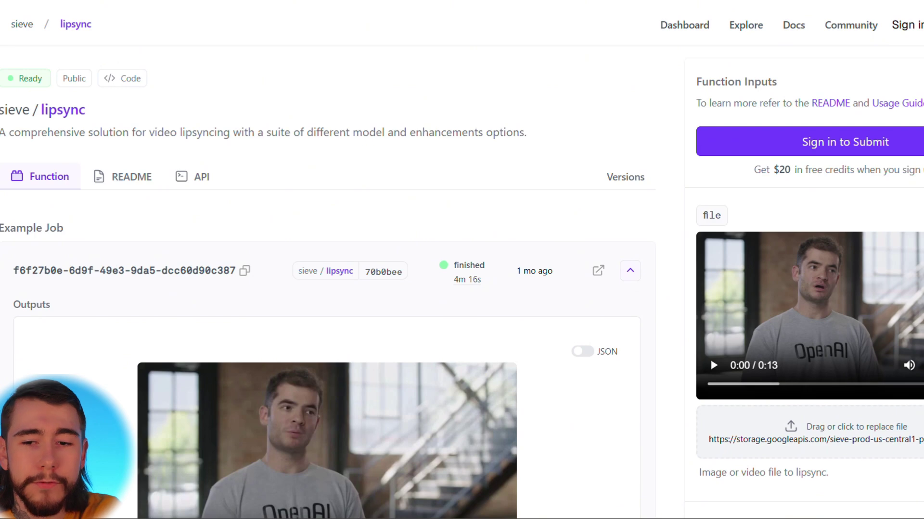
# Submit a lipsync job using the face-swapped video and the voiceover audio
pyautogui.scroll(-3, 899, 234)
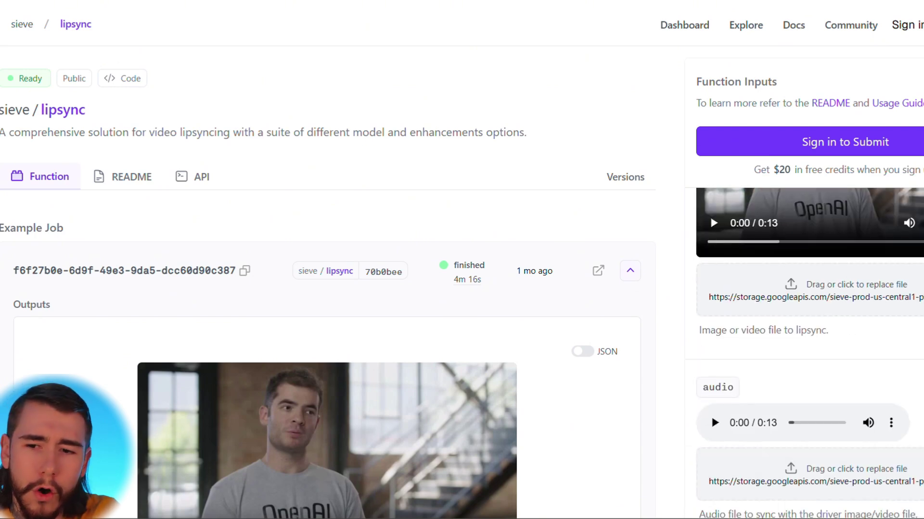
pyautogui.click(861, 287)
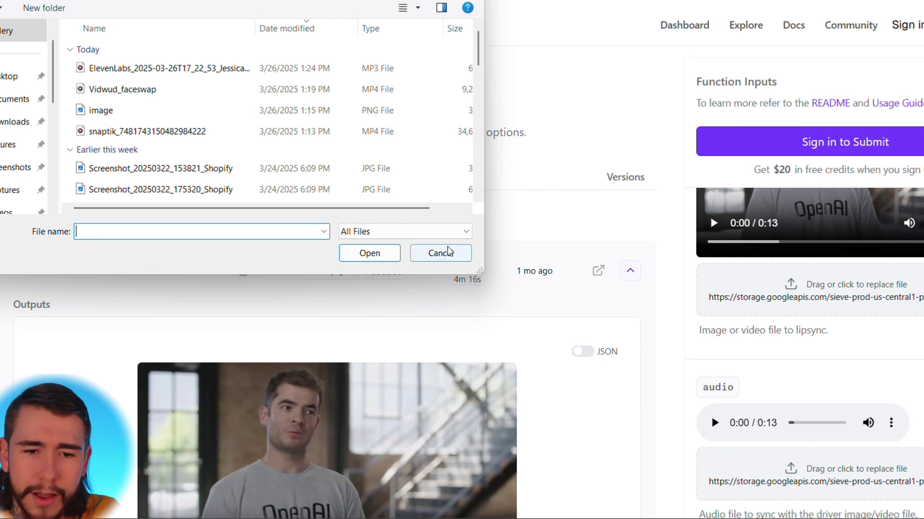
pyautogui.click(439, 251)
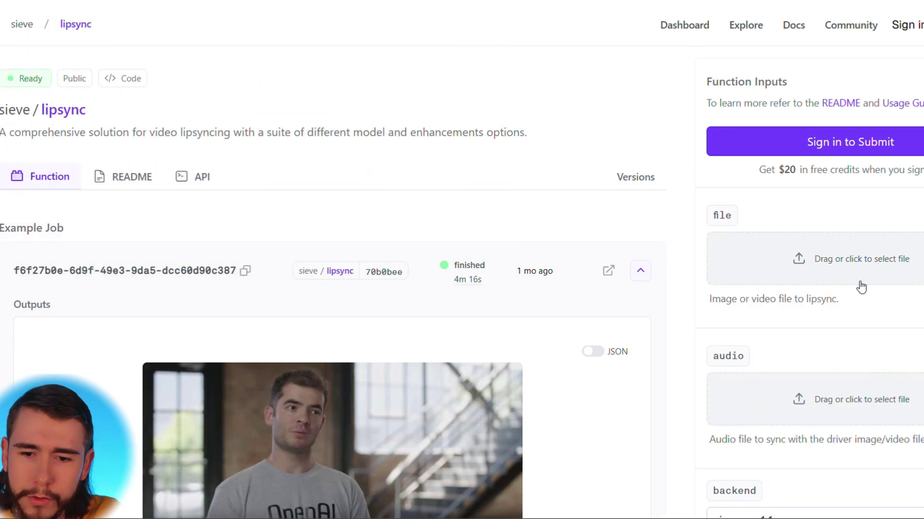
pyautogui.click(885, 264)
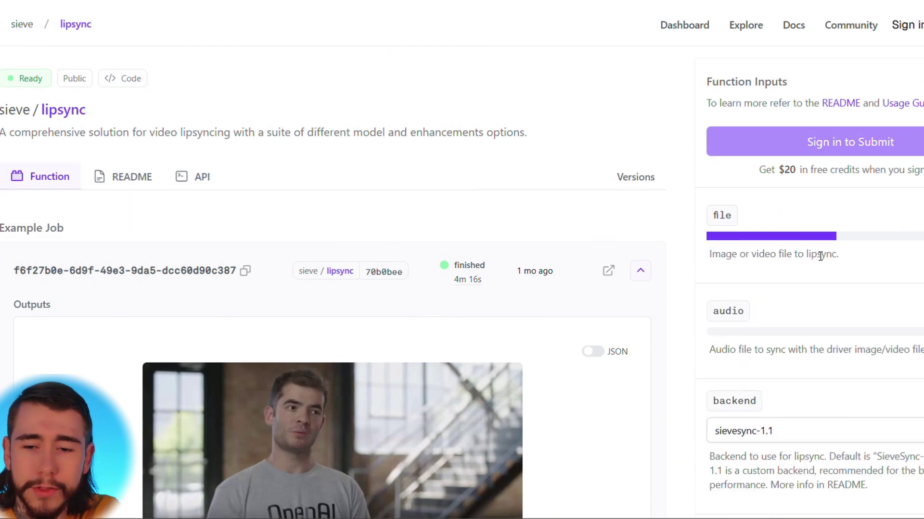
pyautogui.click(806, 403)
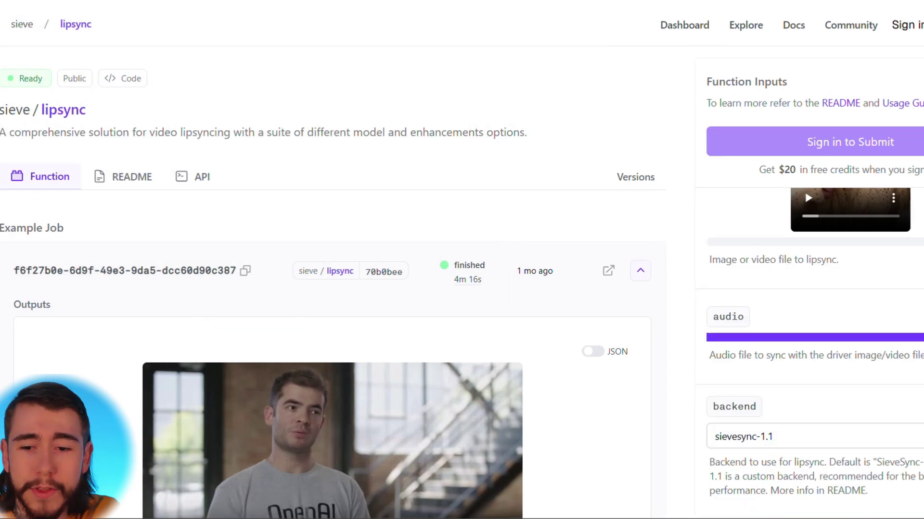
pyautogui.scroll(-1, 866, 319)
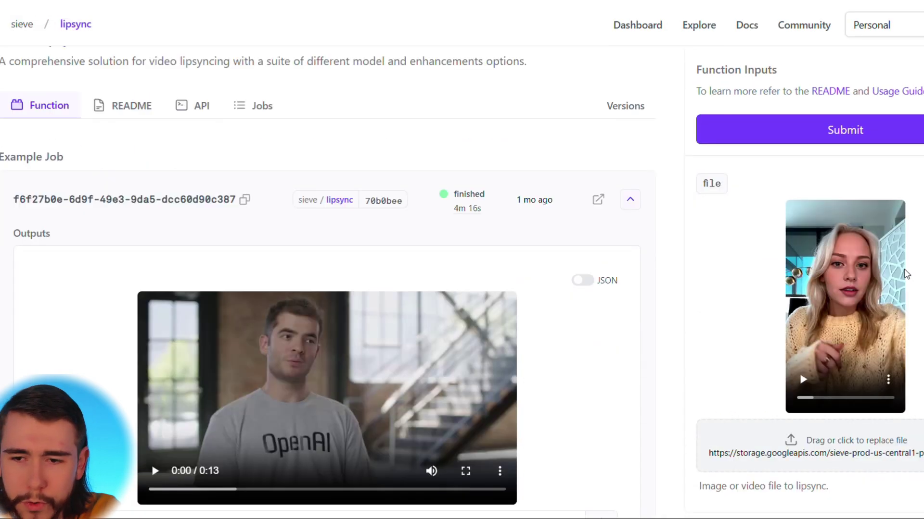
pyautogui.click(838, 131)
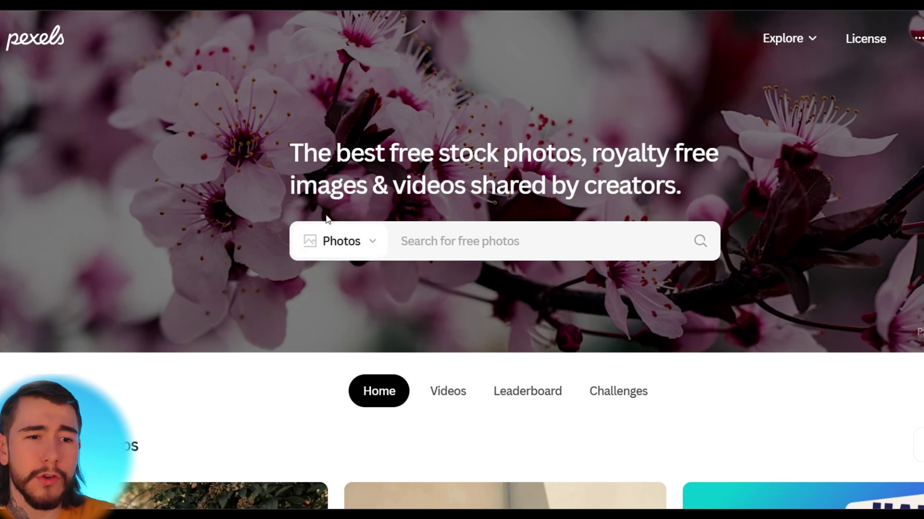
# Search Pexels videos for 'pain' and scroll through the resulting clips
pyautogui.moveTo(340, 243)
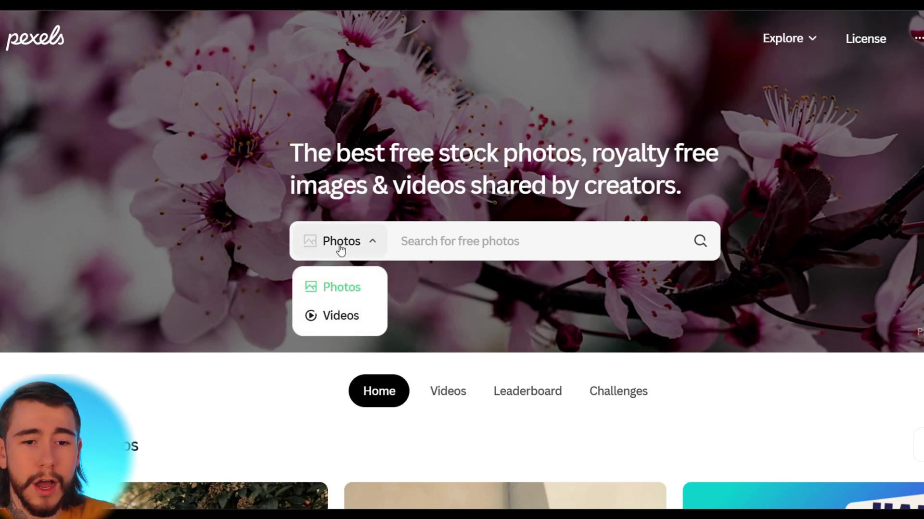
pyautogui.click(345, 318)
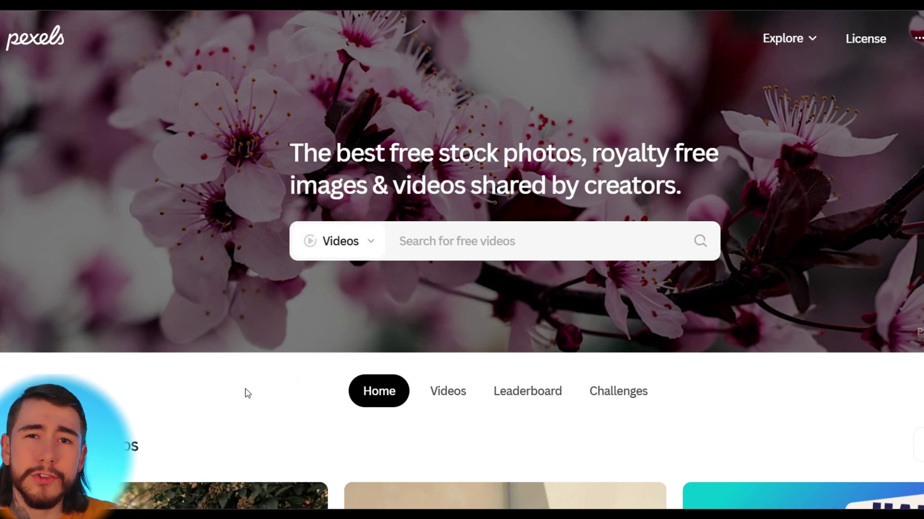
pyautogui.click(440, 241)
pyautogui.write('pain')
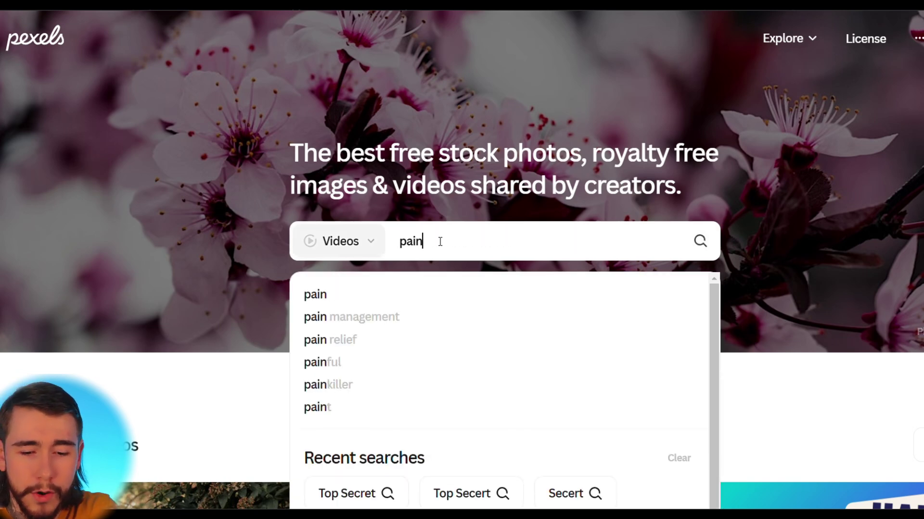
pyautogui.press('Return')
pyautogui.scroll(-10, 210, 303)
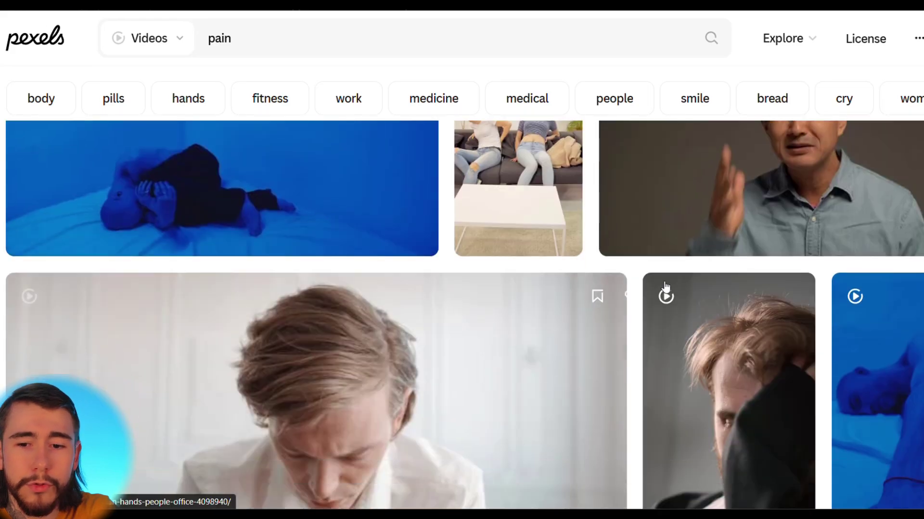
pyautogui.scroll(-10, 524, 354)
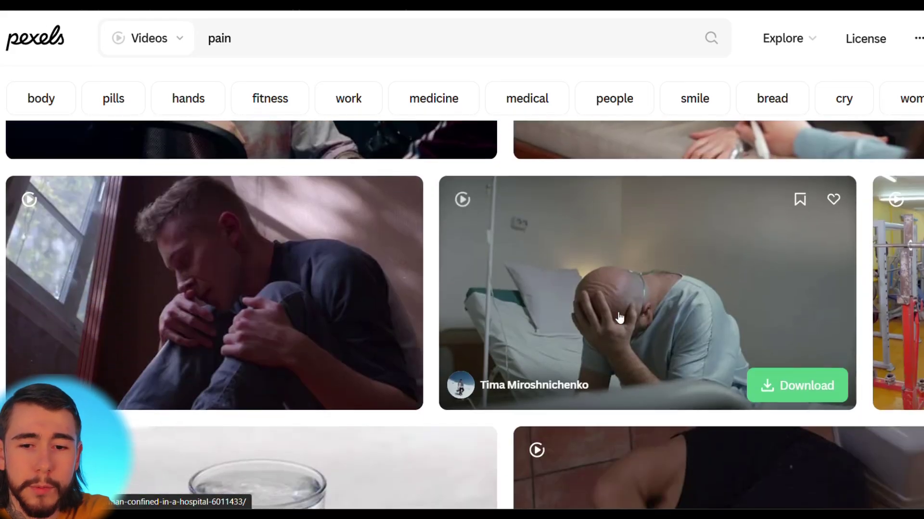
pyautogui.scroll(-10, 524, 317)
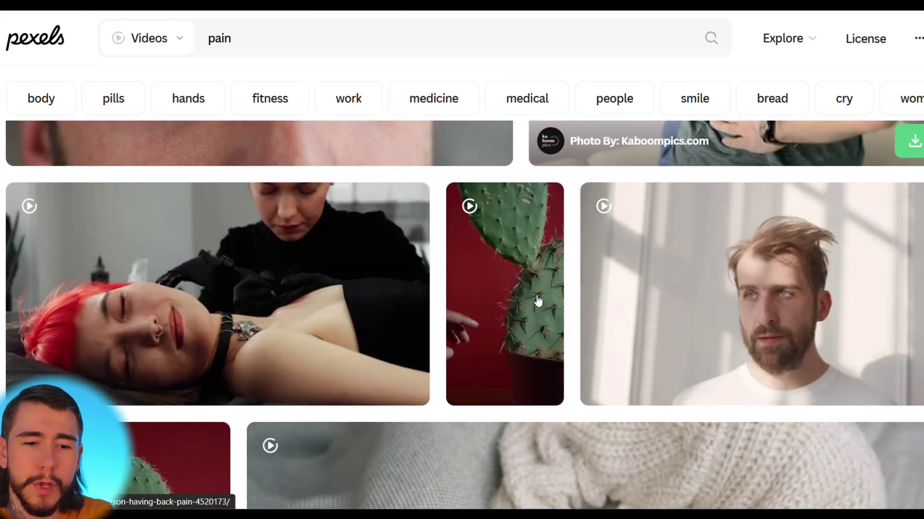
pyautogui.scroll(-10, 538, 302)
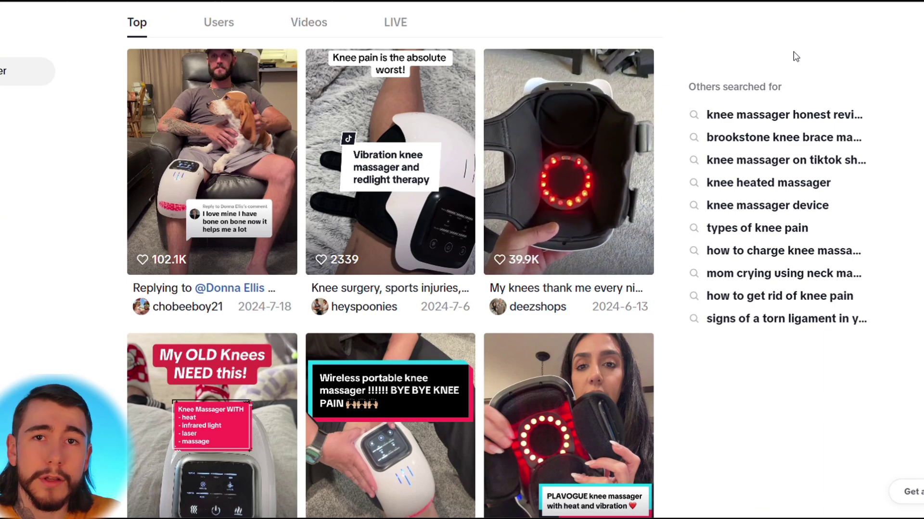
# Scroll through the TikTok knee massager search results
pyautogui.scroll(-4, 408, 307)
pyautogui.scroll(-13, 408, 306)
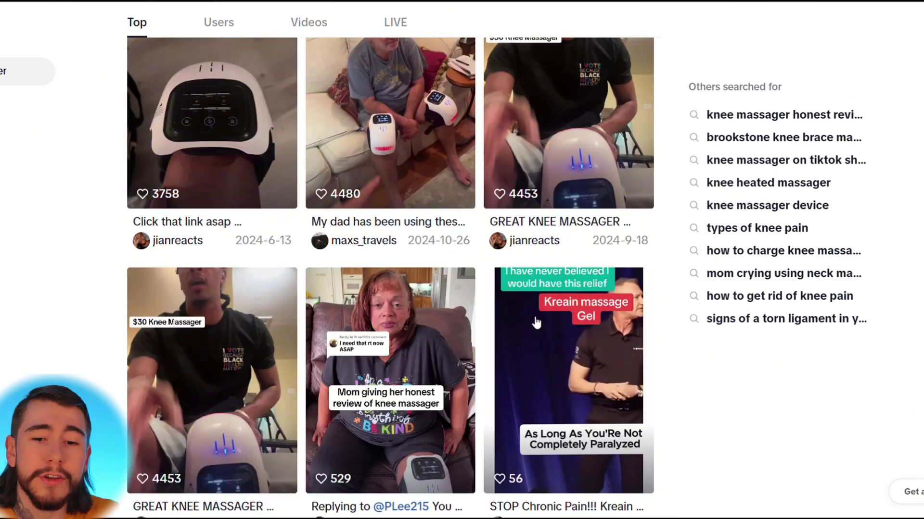
pyautogui.scroll(-7, 619, 186)
pyautogui.scroll(-7, 585, 290)
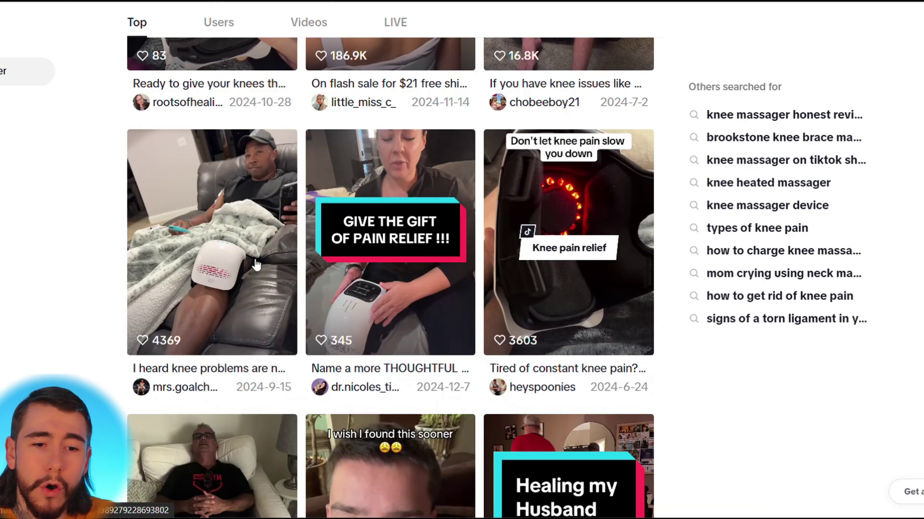
pyautogui.scroll(-10, 585, 291)
pyautogui.scroll(-3, 634, 357)
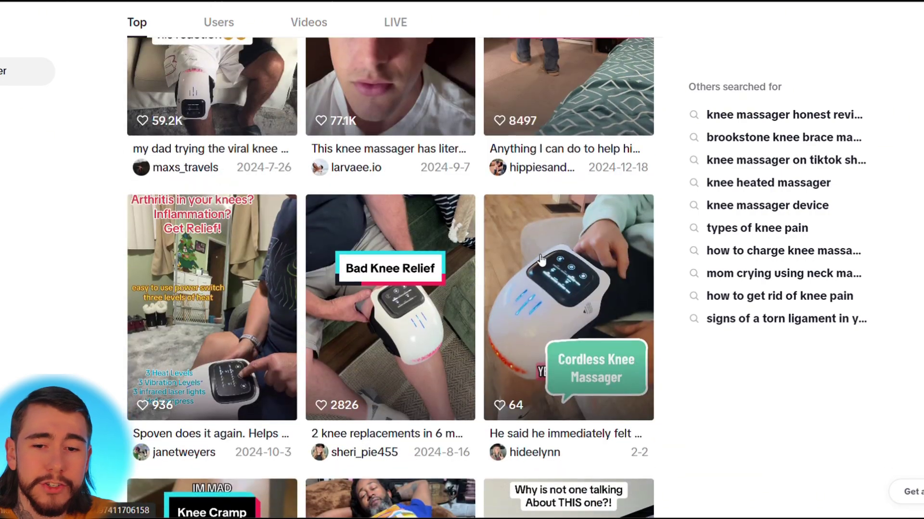
pyautogui.scroll(-7, 314, 334)
pyautogui.scroll(-10, 410, 233)
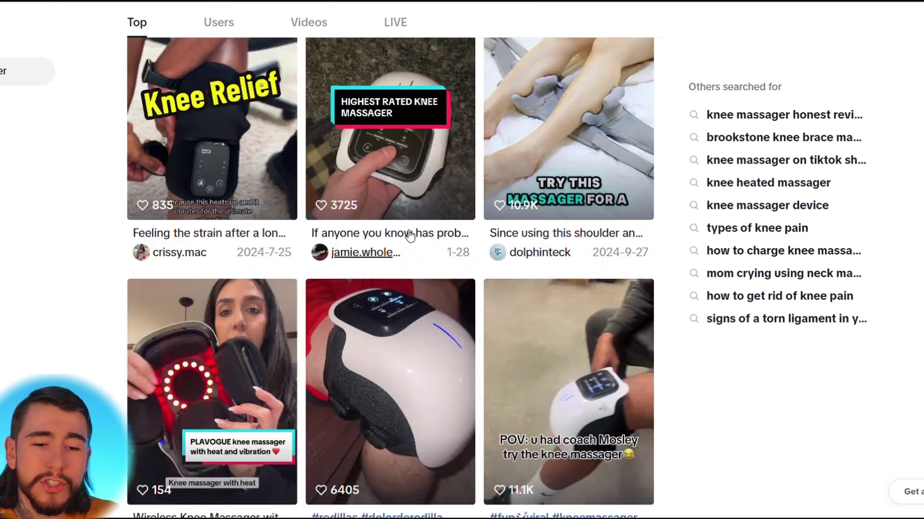
pyautogui.scroll(-10, 417, 248)
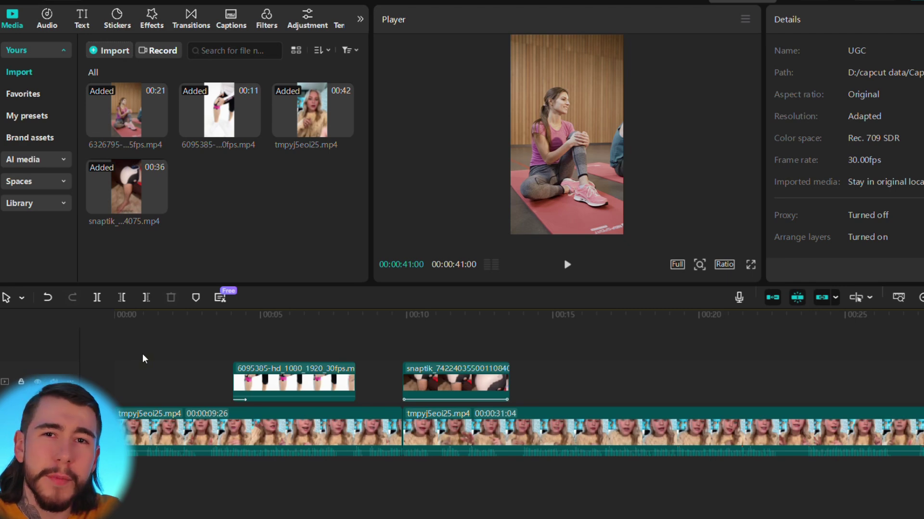
pyautogui.press('space')
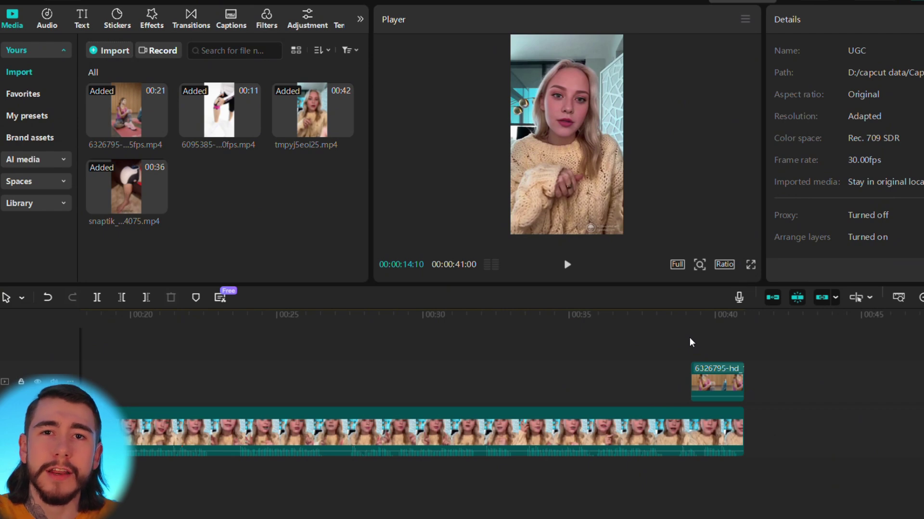
pyautogui.click(637, 357)
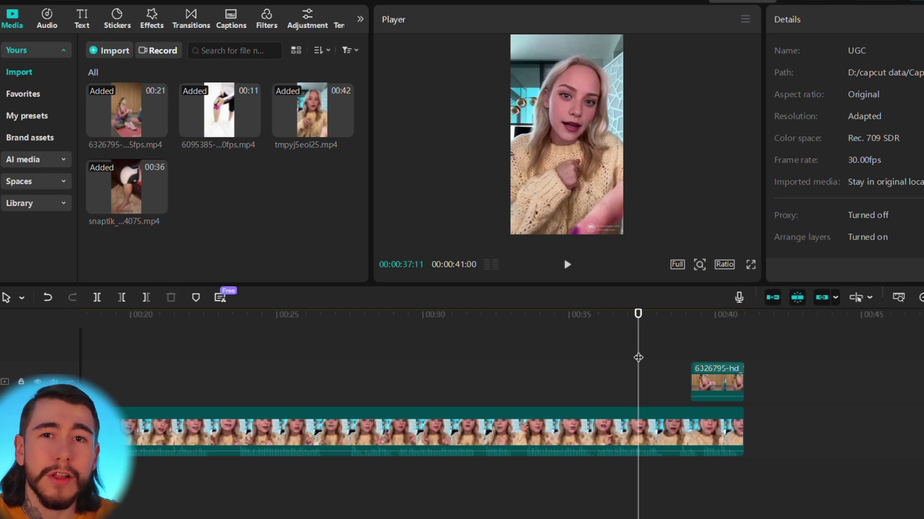
pyautogui.press('space')
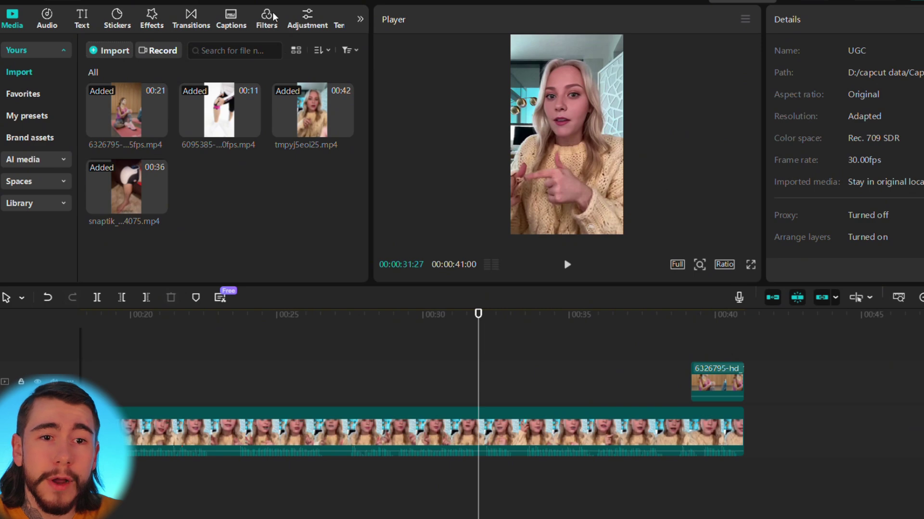
pyautogui.click(236, 21)
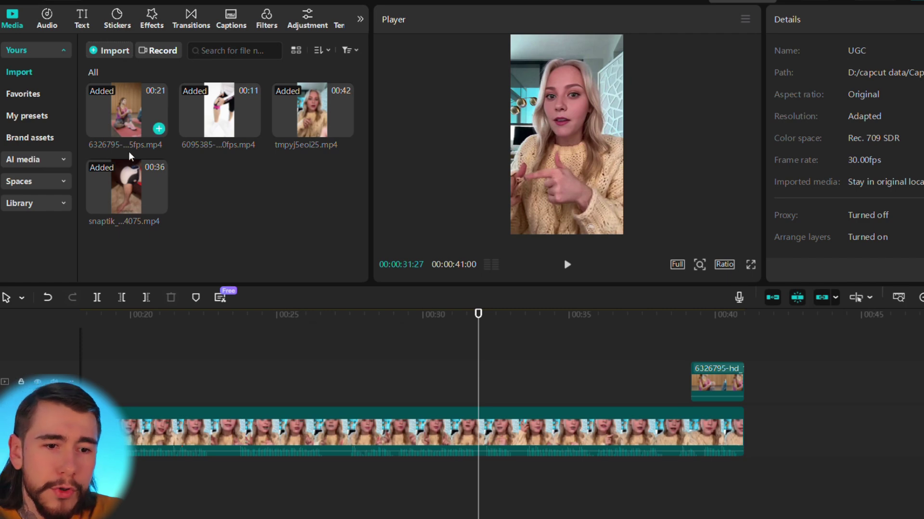
# Add the snaptik clip after the main clip and turn its volume to minimum
pyautogui.moveTo(142, 201); pyautogui.dragTo(774, 435)
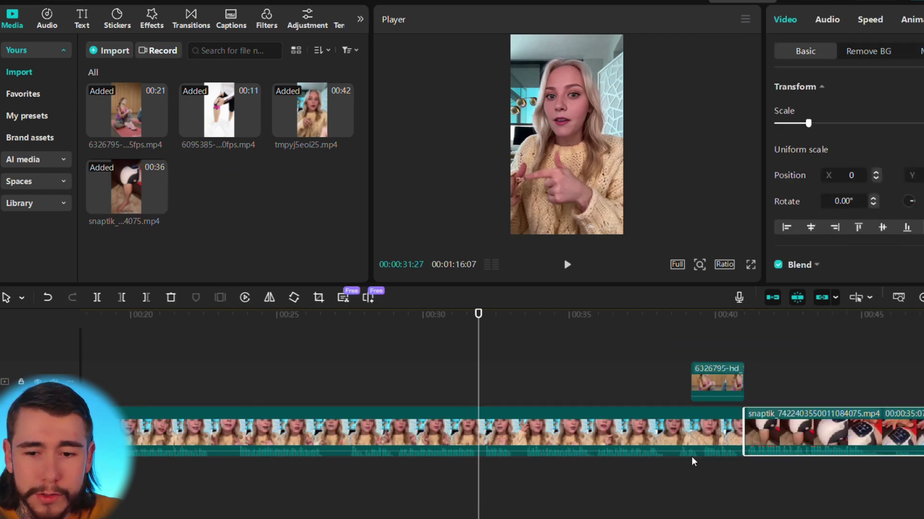
pyautogui.click(828, 20)
pyautogui.moveTo(790, 116); pyautogui.dragTo(711, 117)
# Place presenter clip tmpyj5eoi25.mp4 on a track above and select it
pyautogui.moveTo(309, 105); pyautogui.dragTo(781, 361)
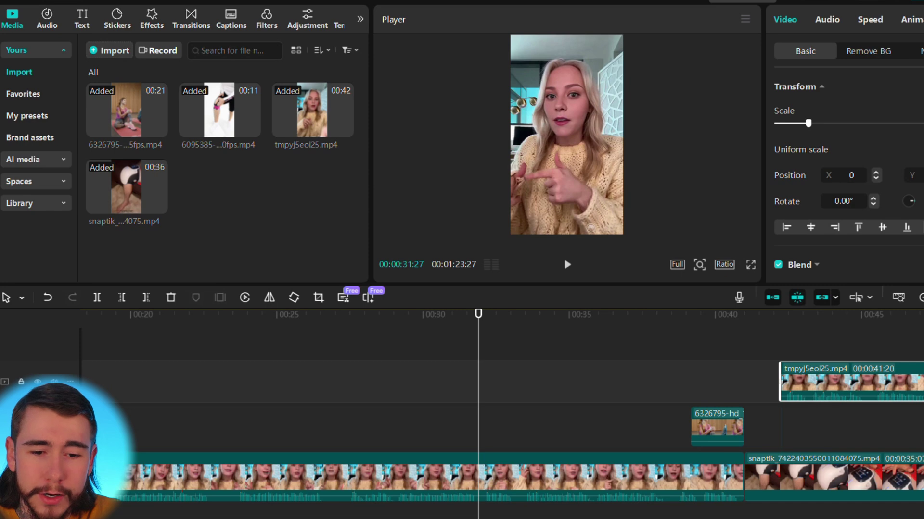
pyautogui.hscroll(5, 529, 409)
pyautogui.click(264, 368)
# Auto-remove the presenter's background, shrink it to a small lower-left box, and preview it
pyautogui.click(859, 52)
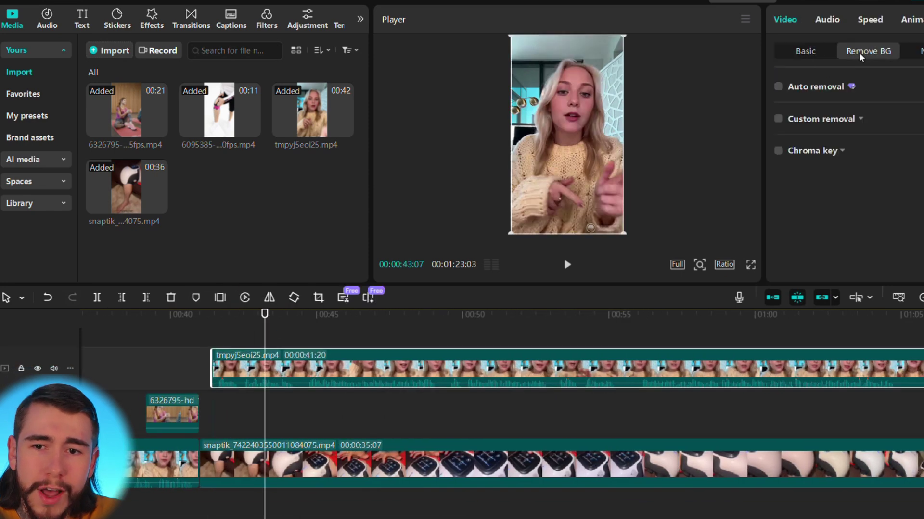
pyautogui.click(775, 86)
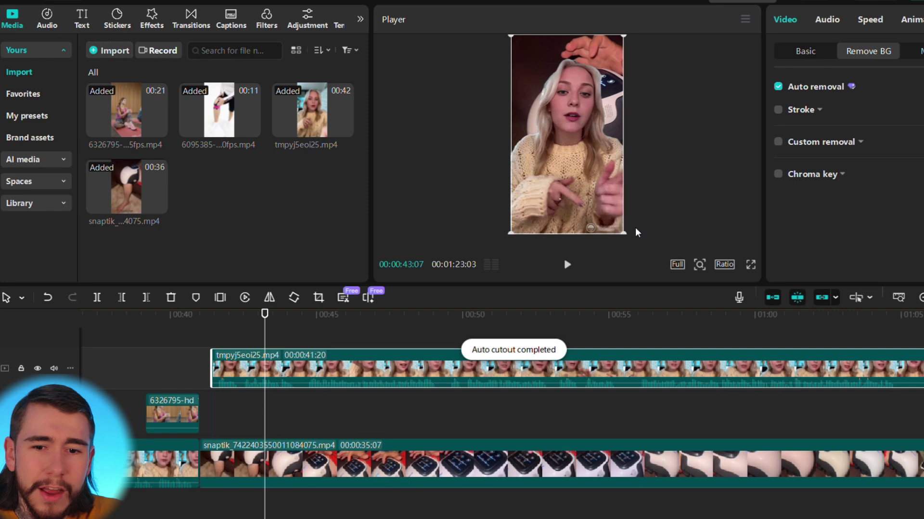
pyautogui.moveTo(628, 231); pyautogui.dragTo(526, 184)
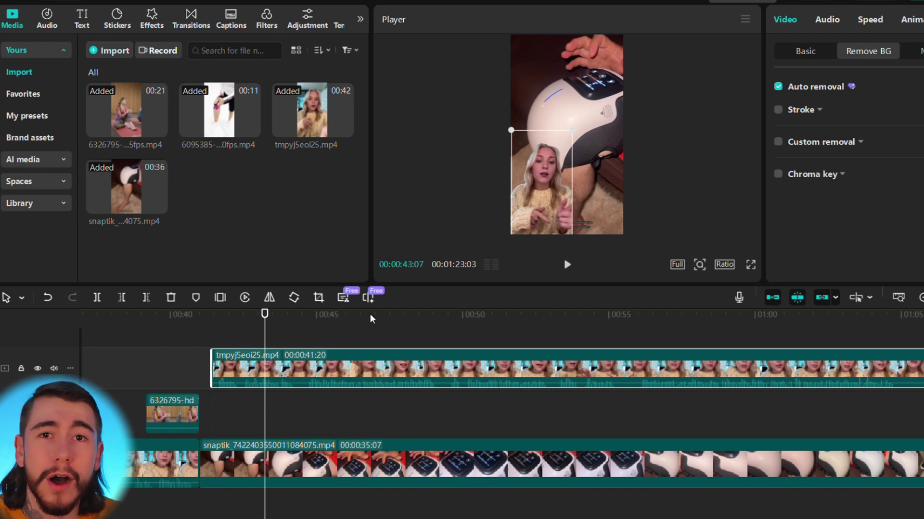
pyautogui.click(565, 271)
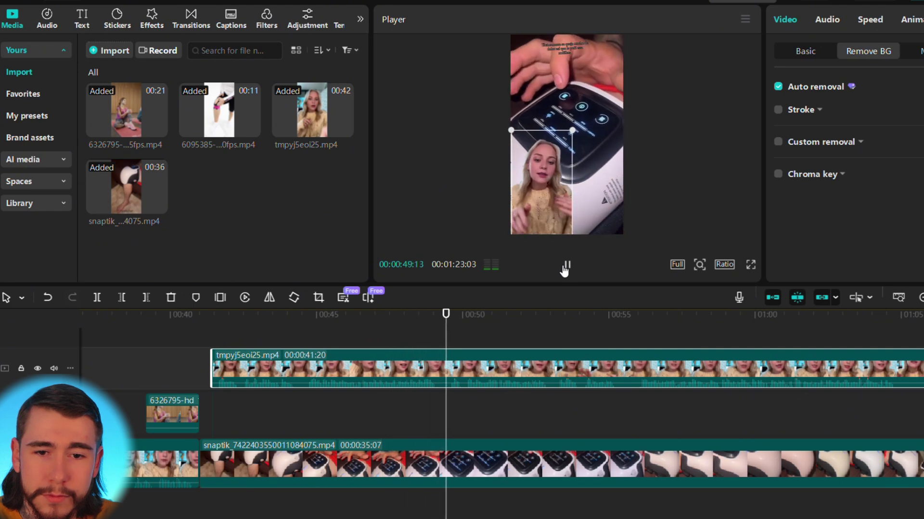
pyautogui.click(565, 267)
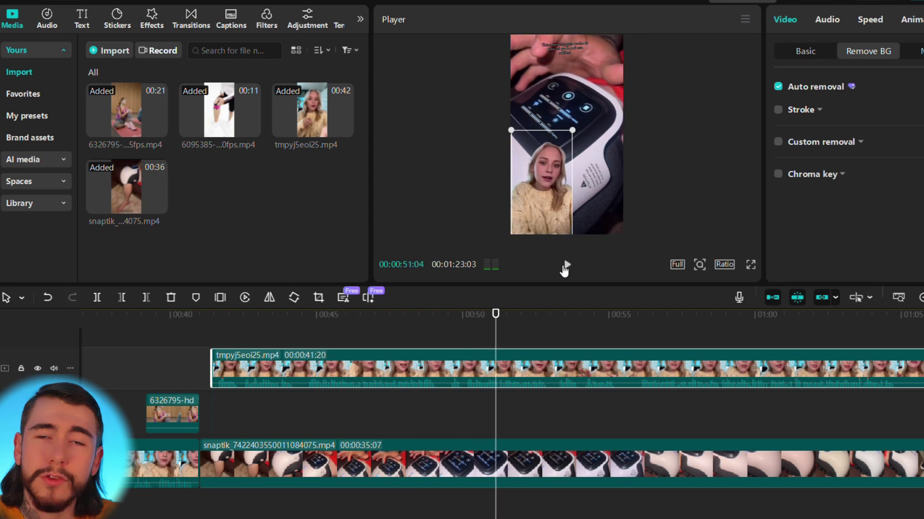